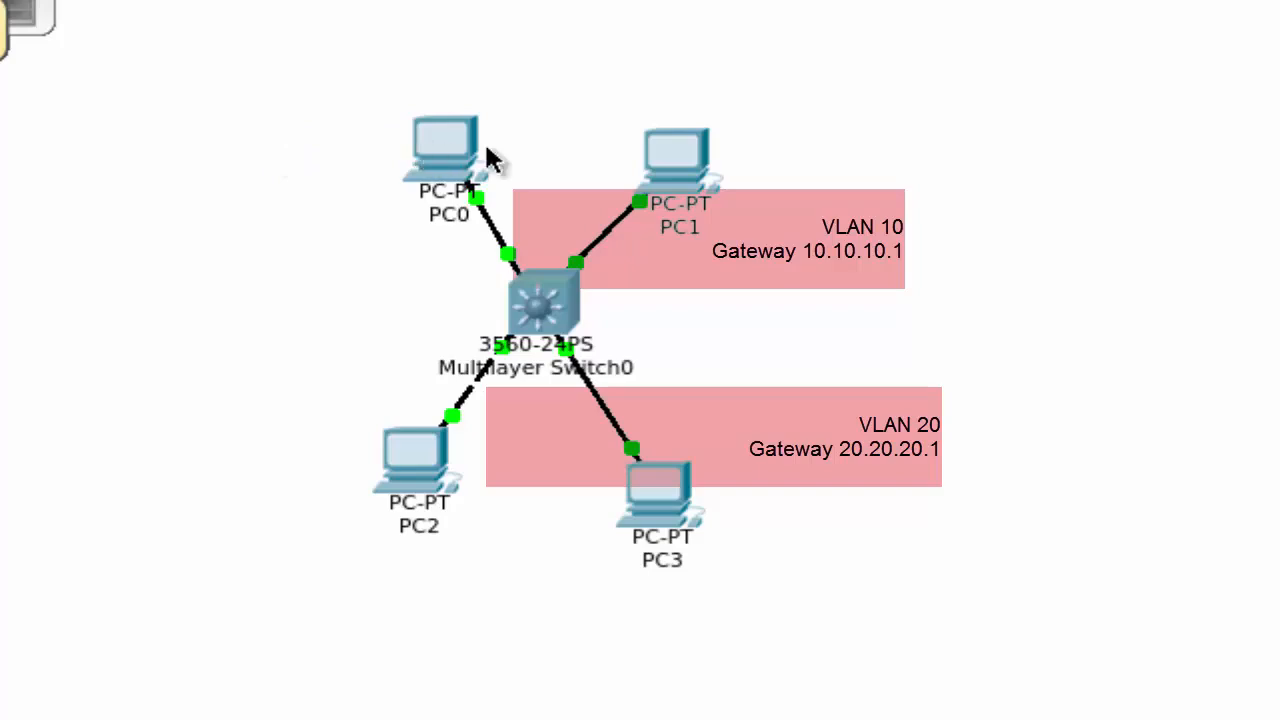
mouse_move(463, 157)
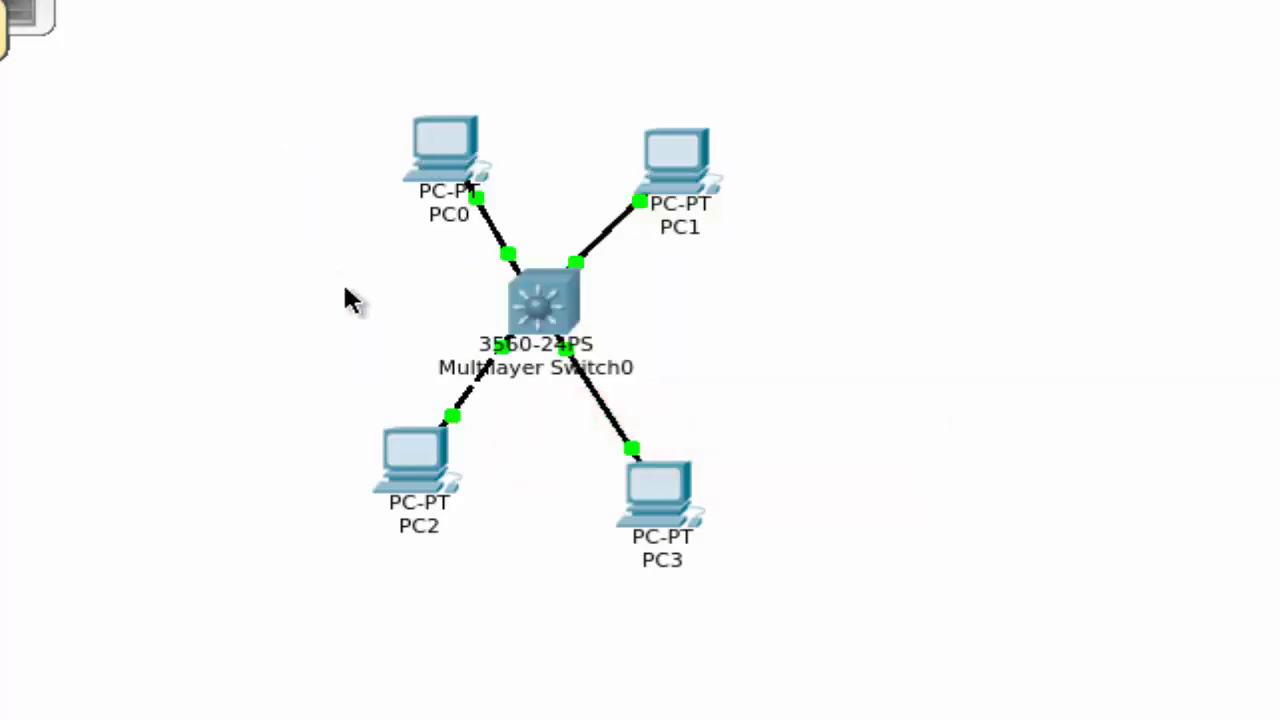
mouse_move(503, 268)
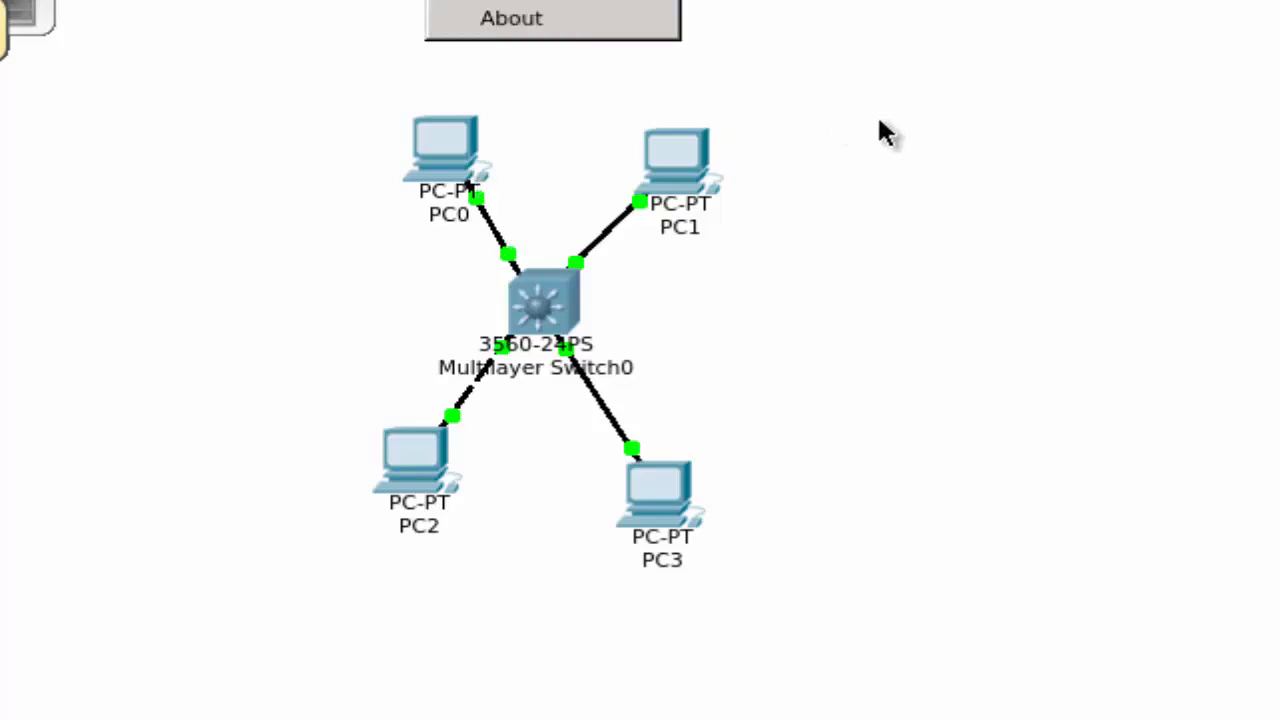
click(911, 165)
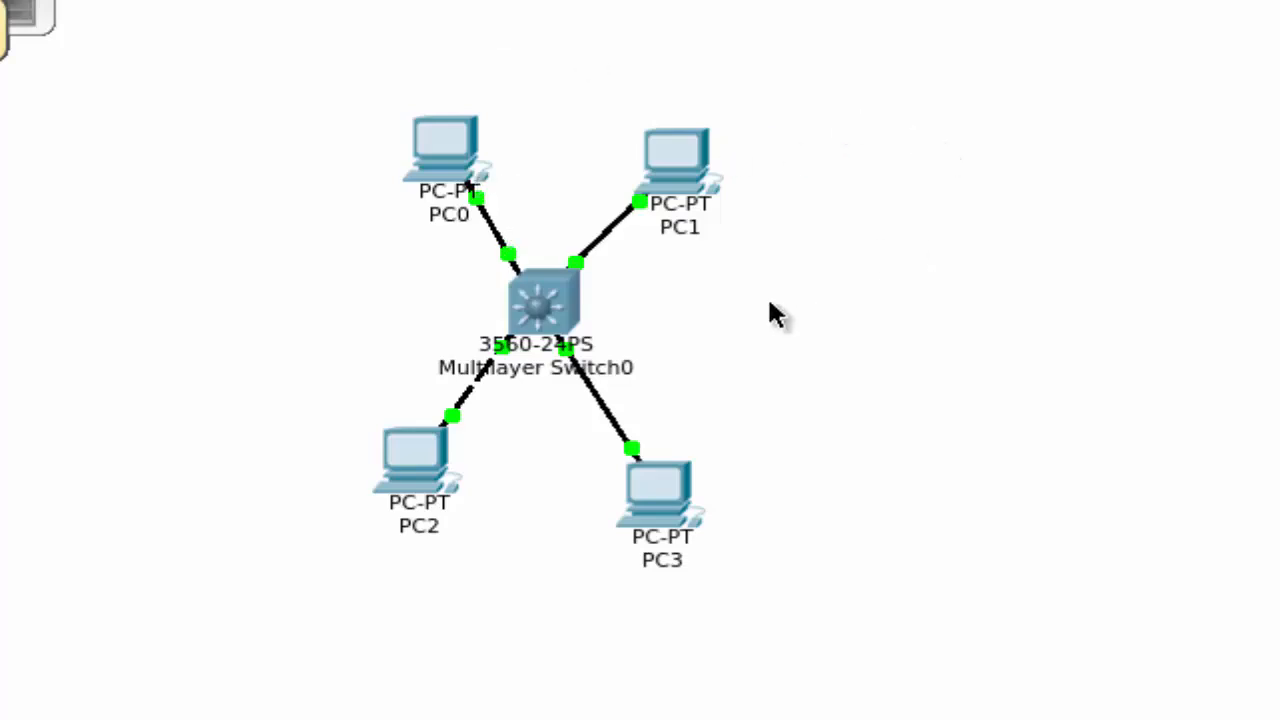
Open the command line of Multilayer Switch0 and enter privileged EXEC mode.
click(566, 297)
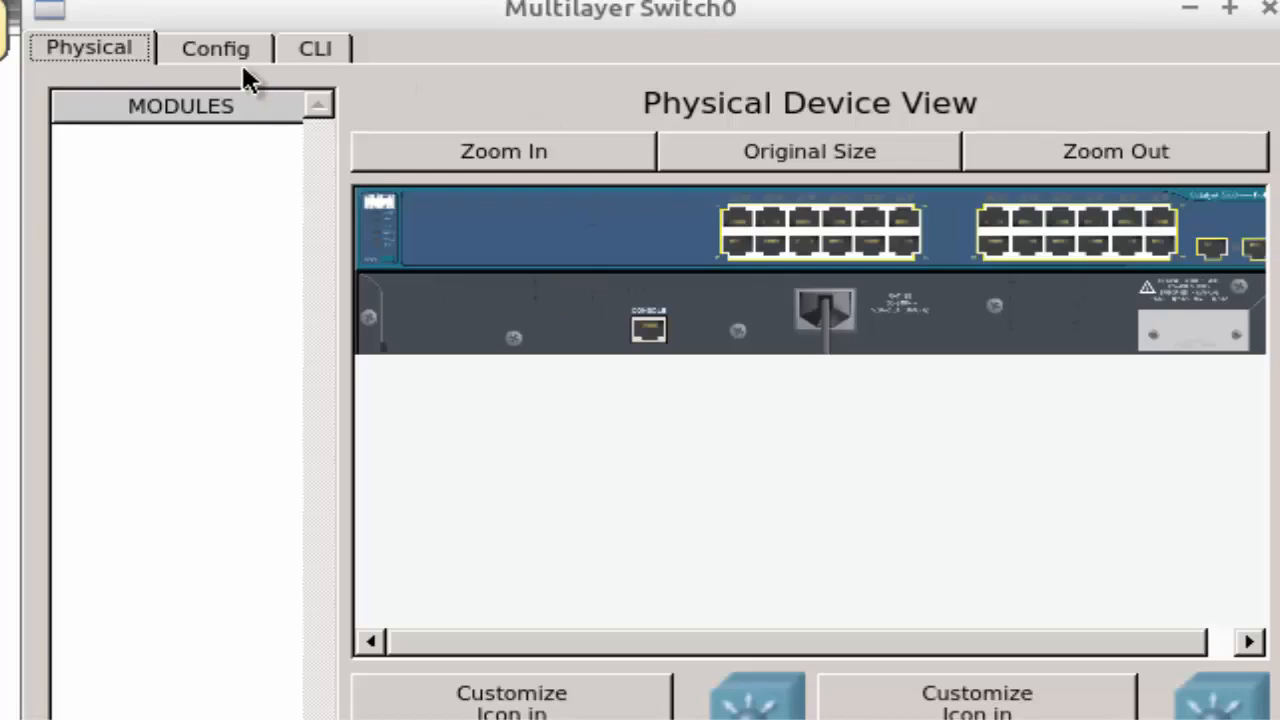
click(320, 46)
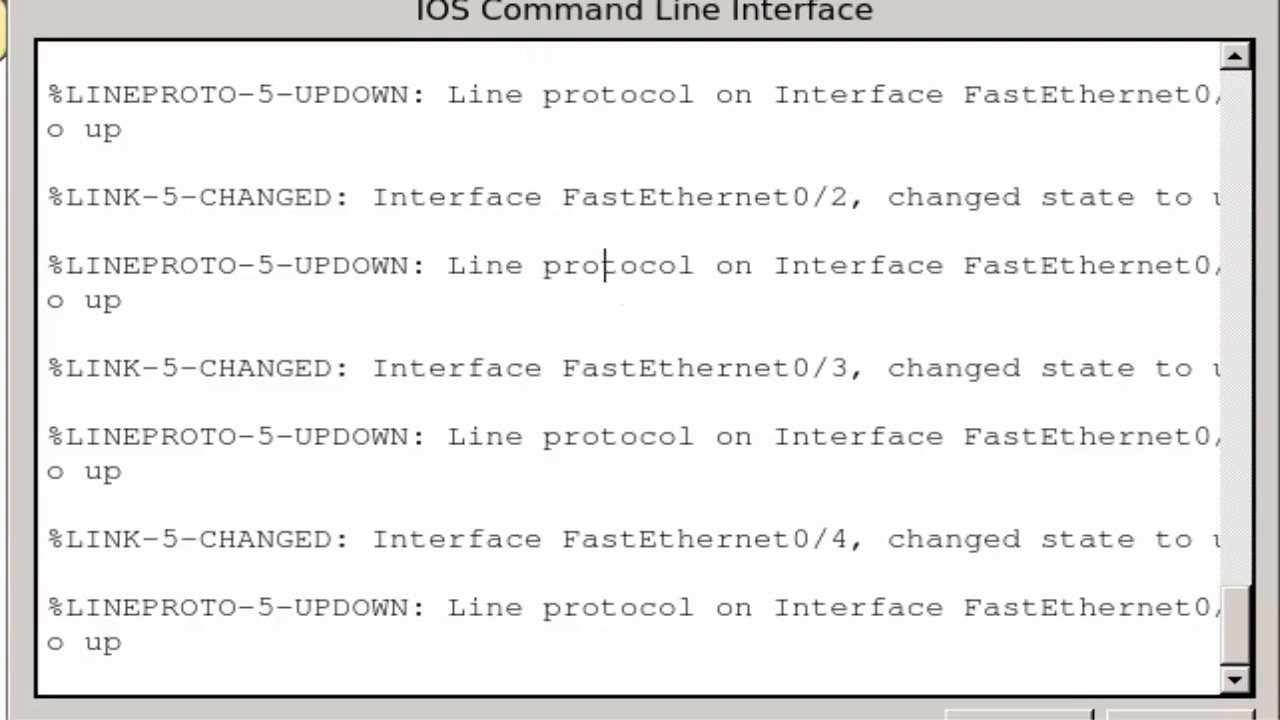
key(Return)
key(Return)
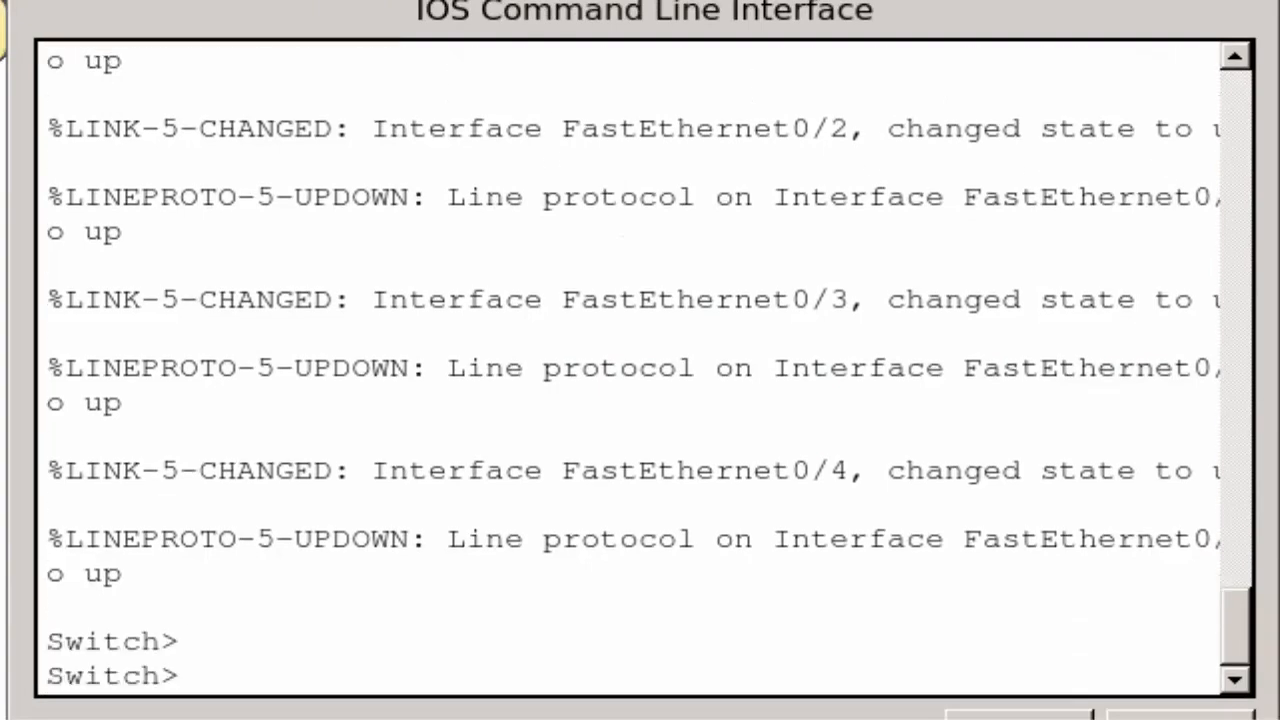
text(en)
key(Return)
Show the switch's version information and page through to the end, checking the hardware model.
text(sh ve)
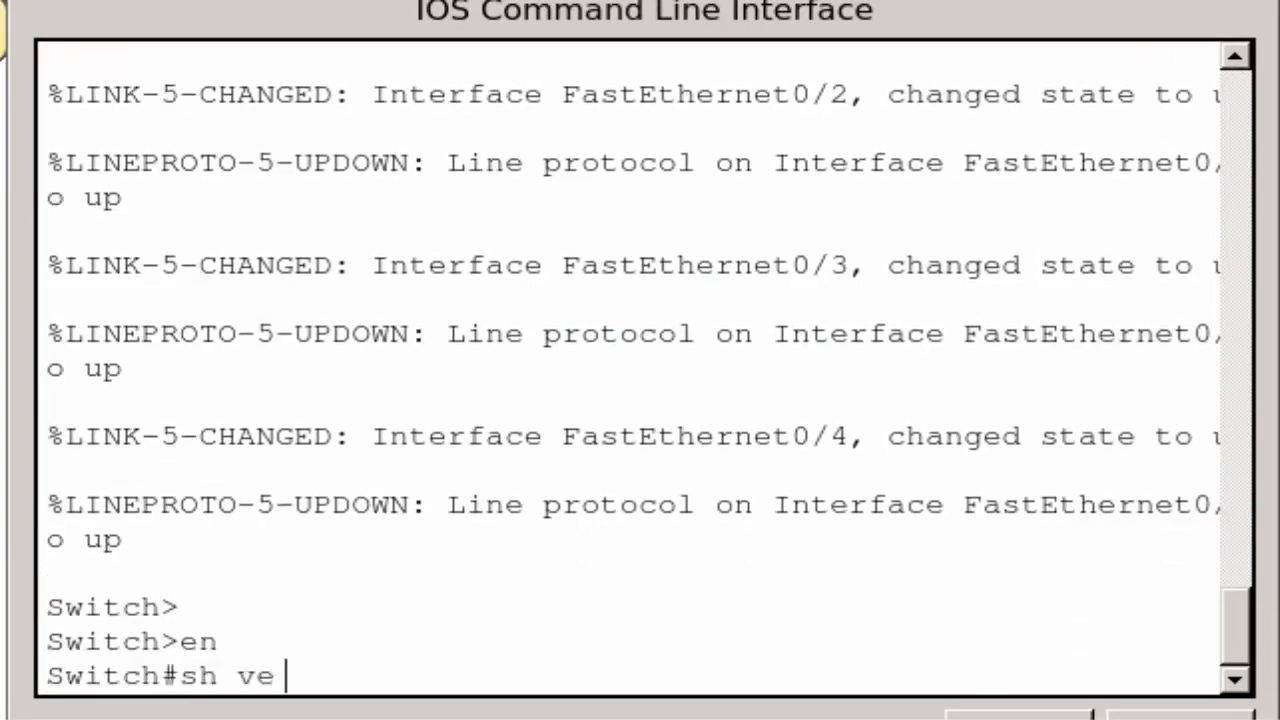
key(Return)
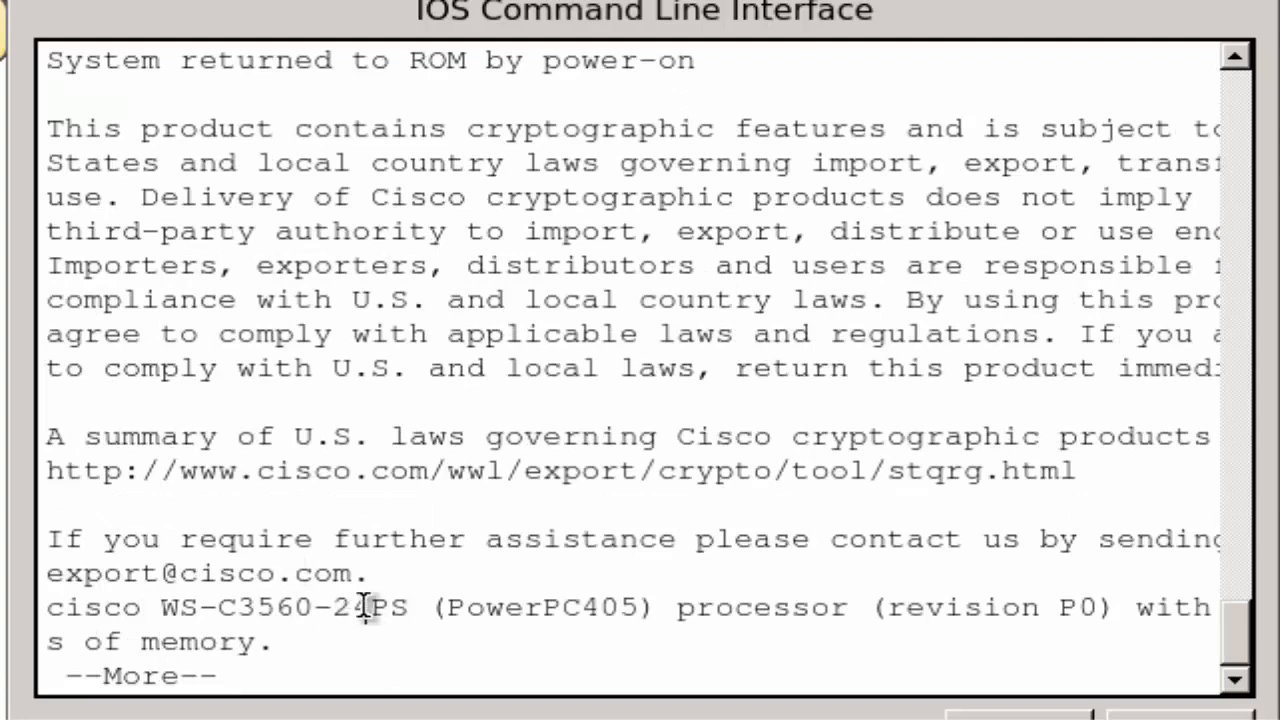
drag(366, 608, 183, 606)
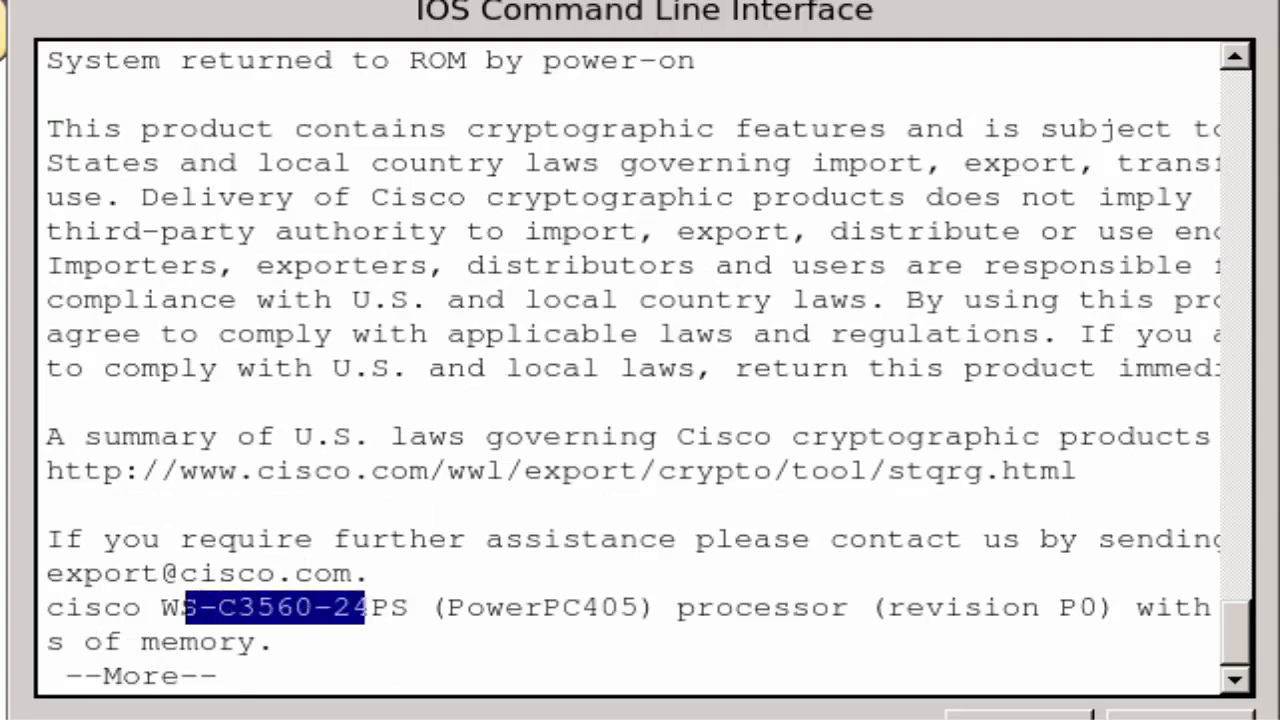
key(Return)
key(Return)
key(space)
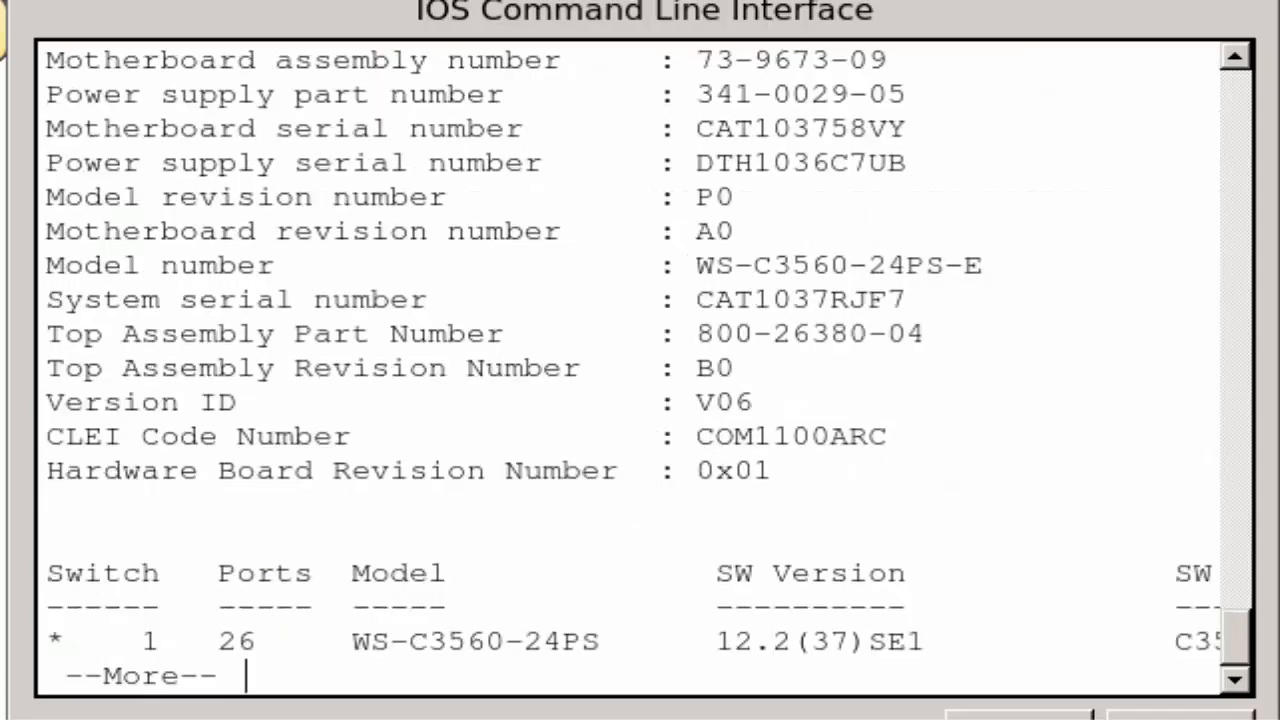
key(space)
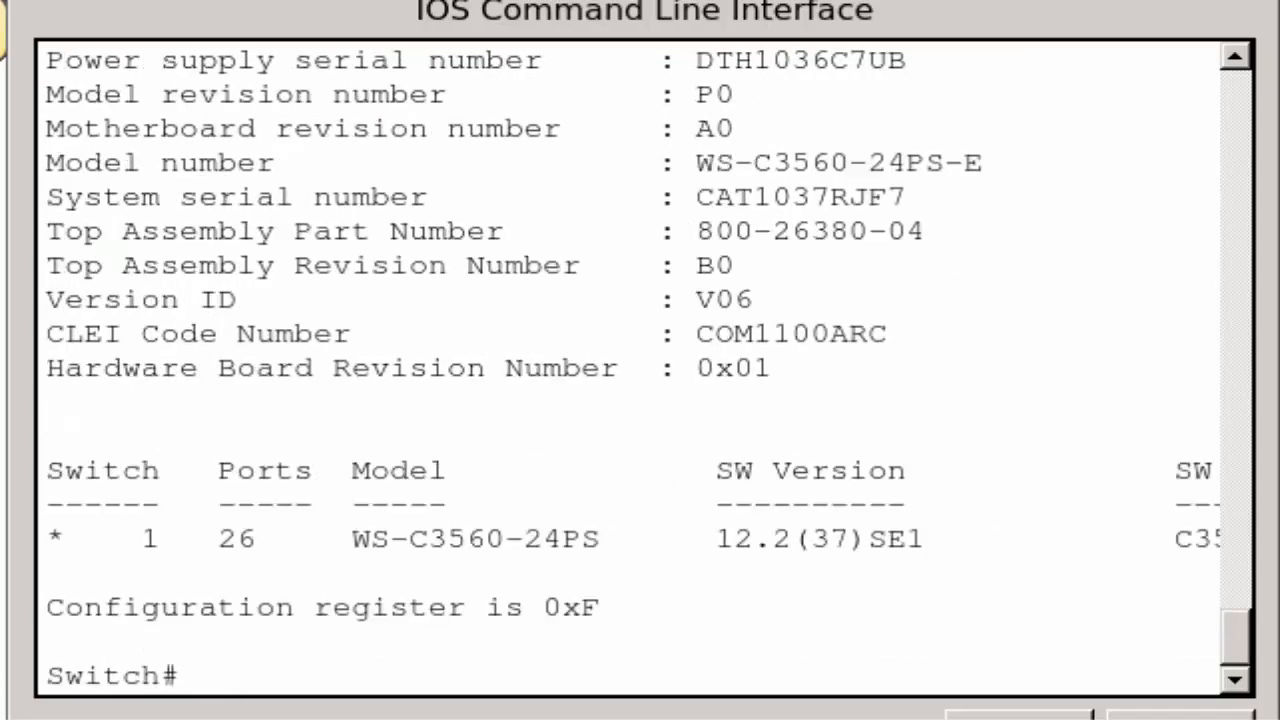
Enter global configuration mode and create VLANs 10 and 20, returning to global configuration mode.
text(conf t)
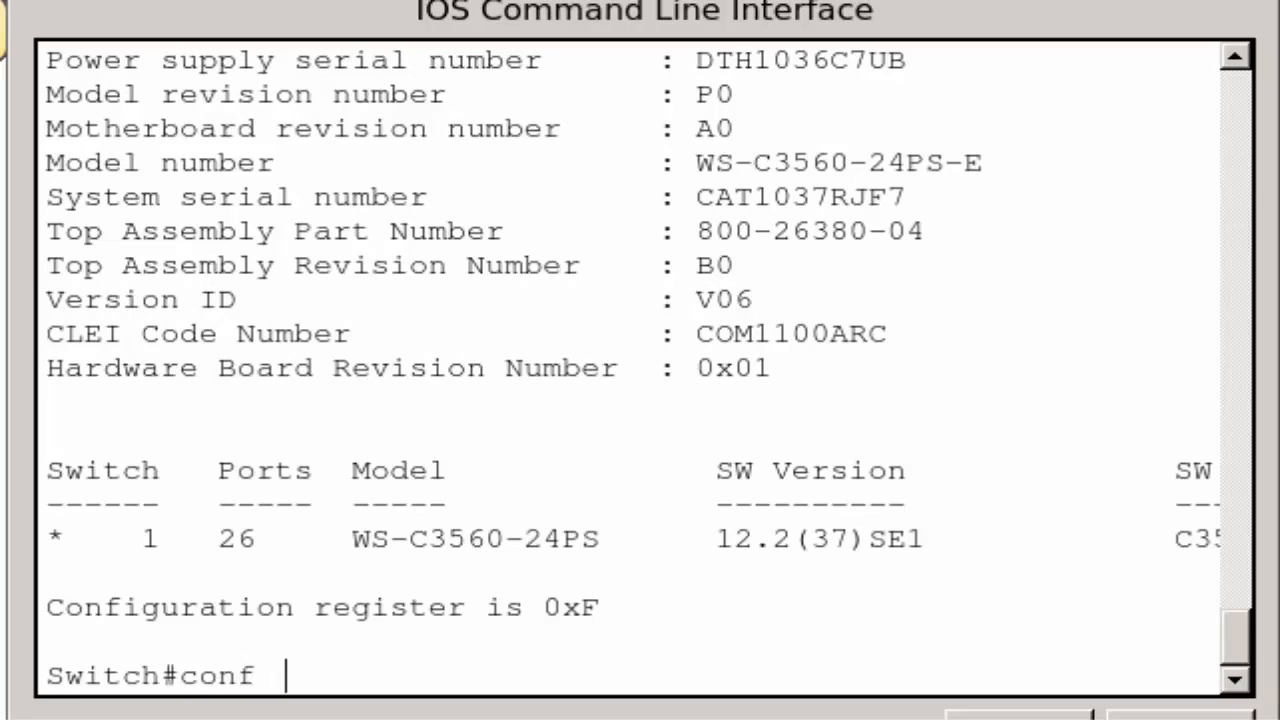
key(Return)
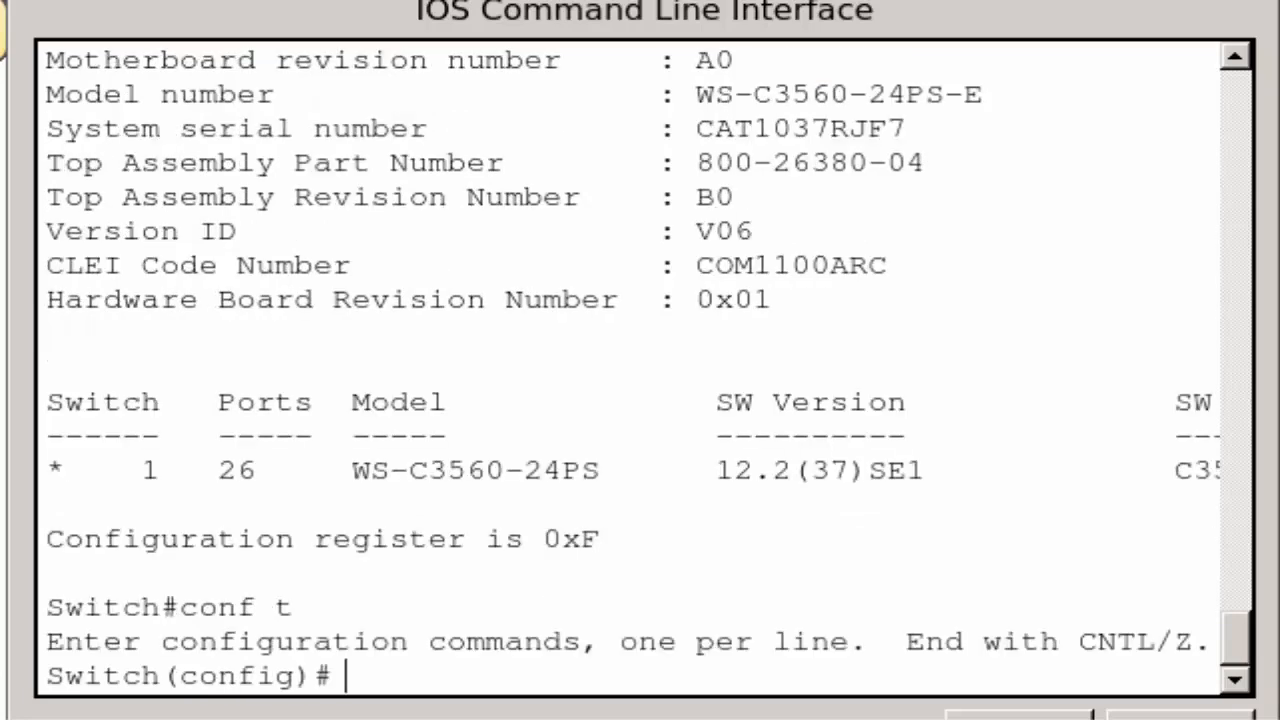
text(vlan 10,20)
key(Return)
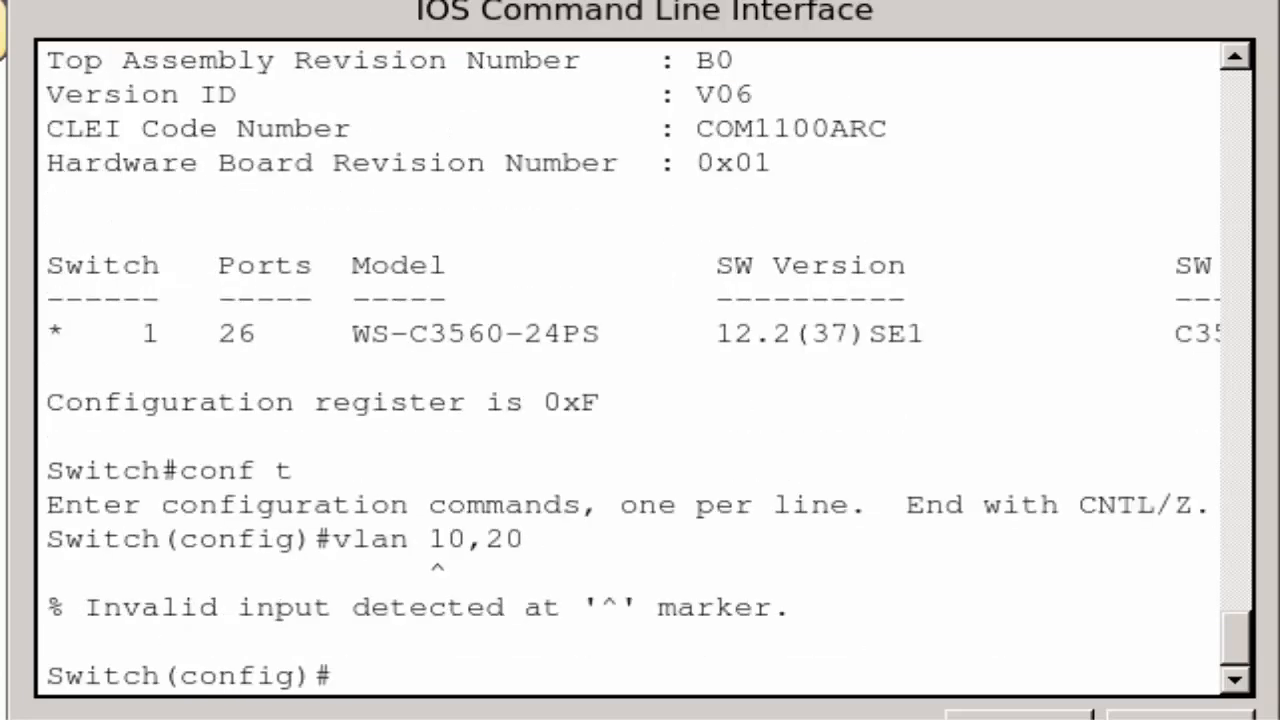
text(vlan 10)
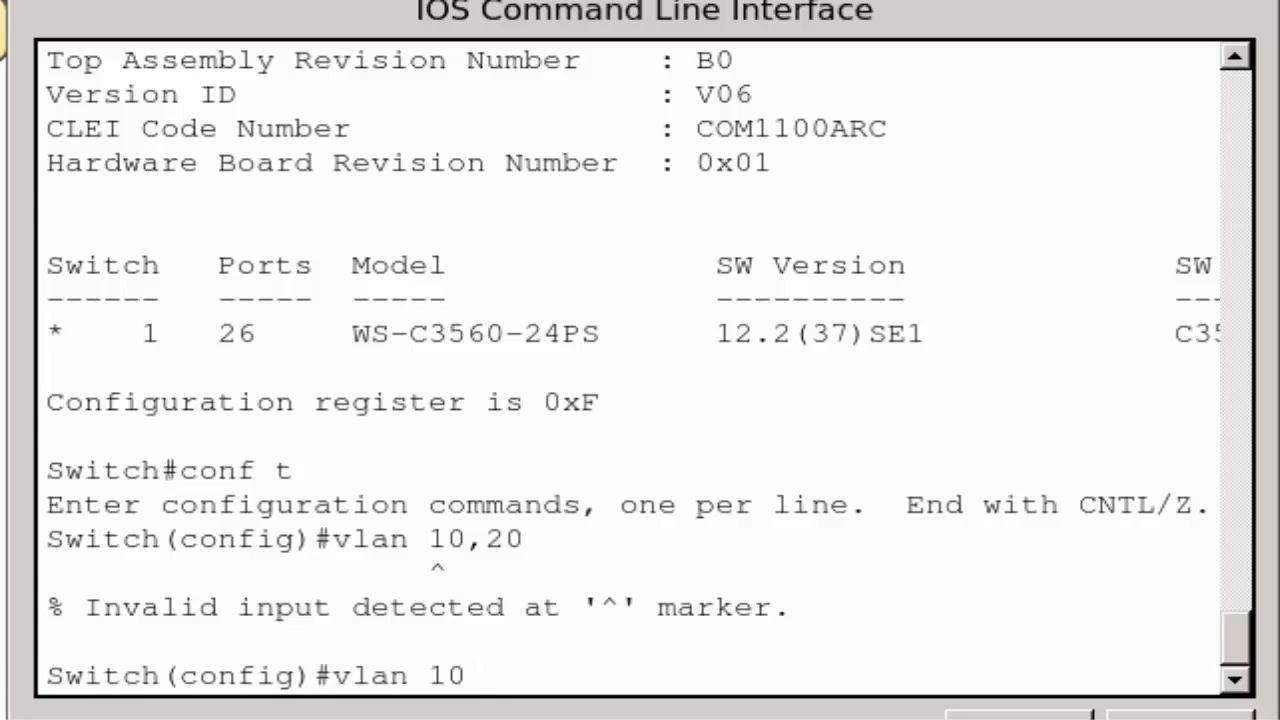
key(Return)
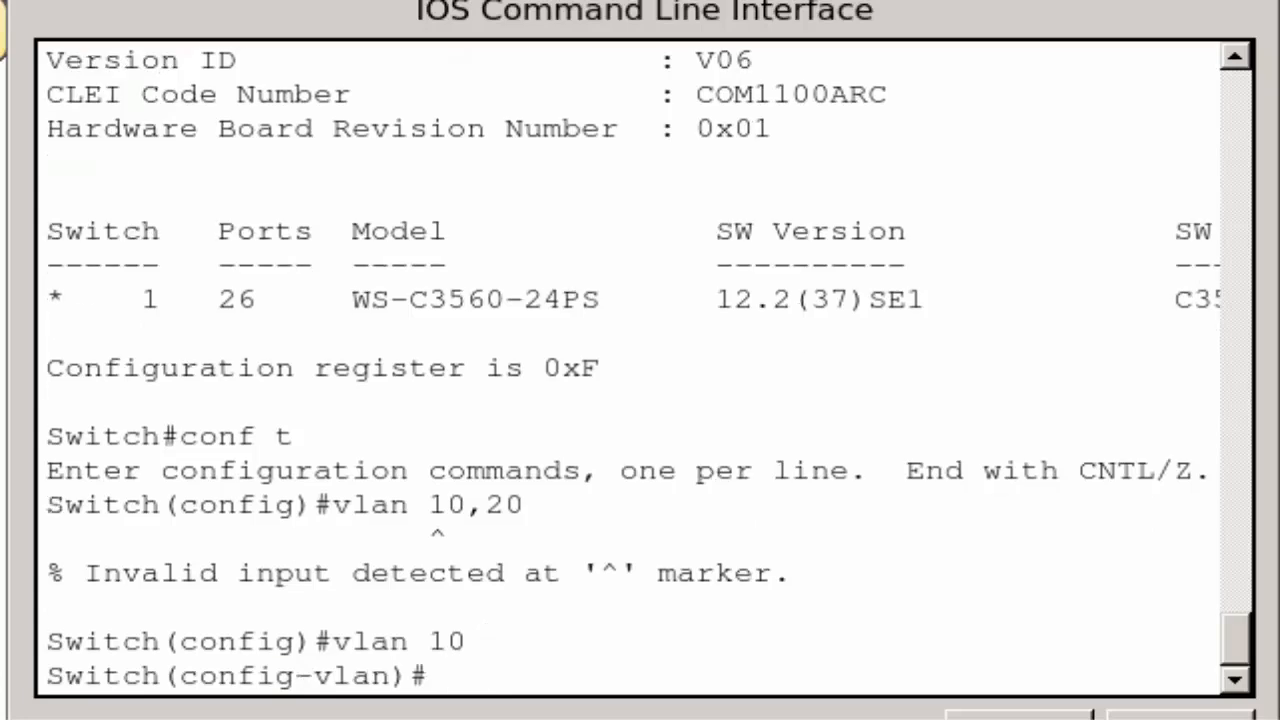
text(vlan 20)
key(Return)
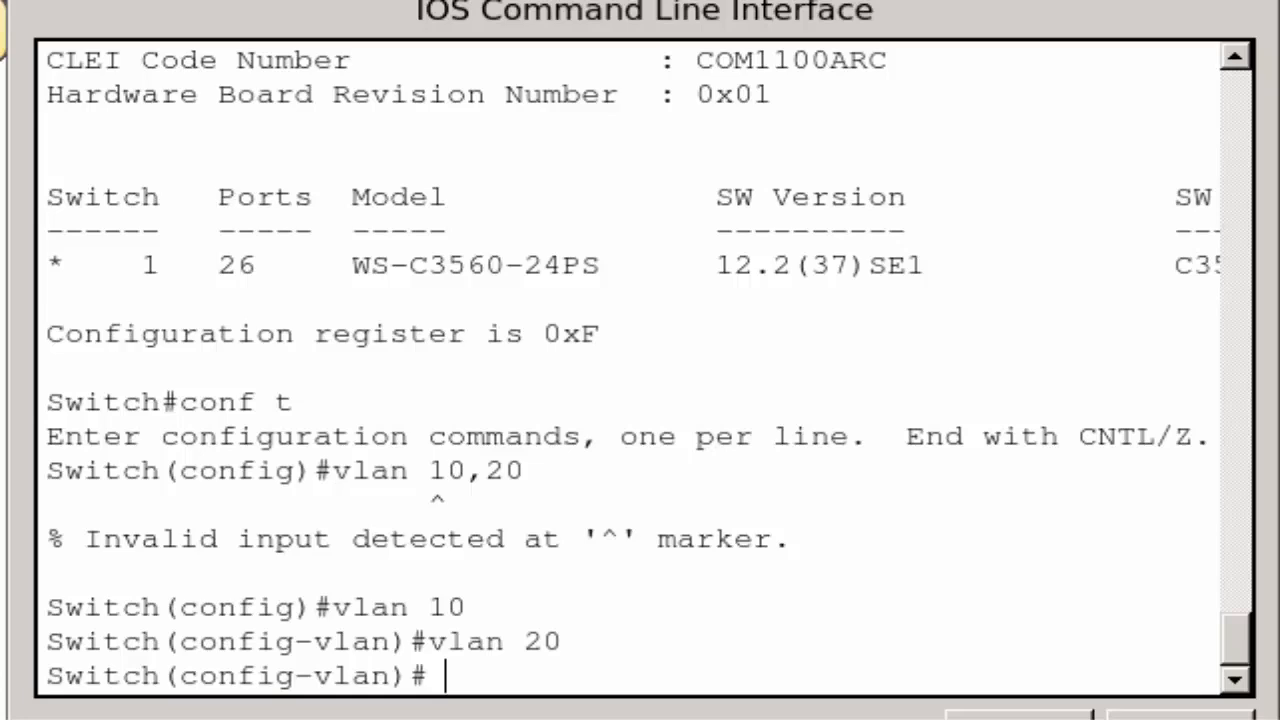
text(exi)
key(Return)
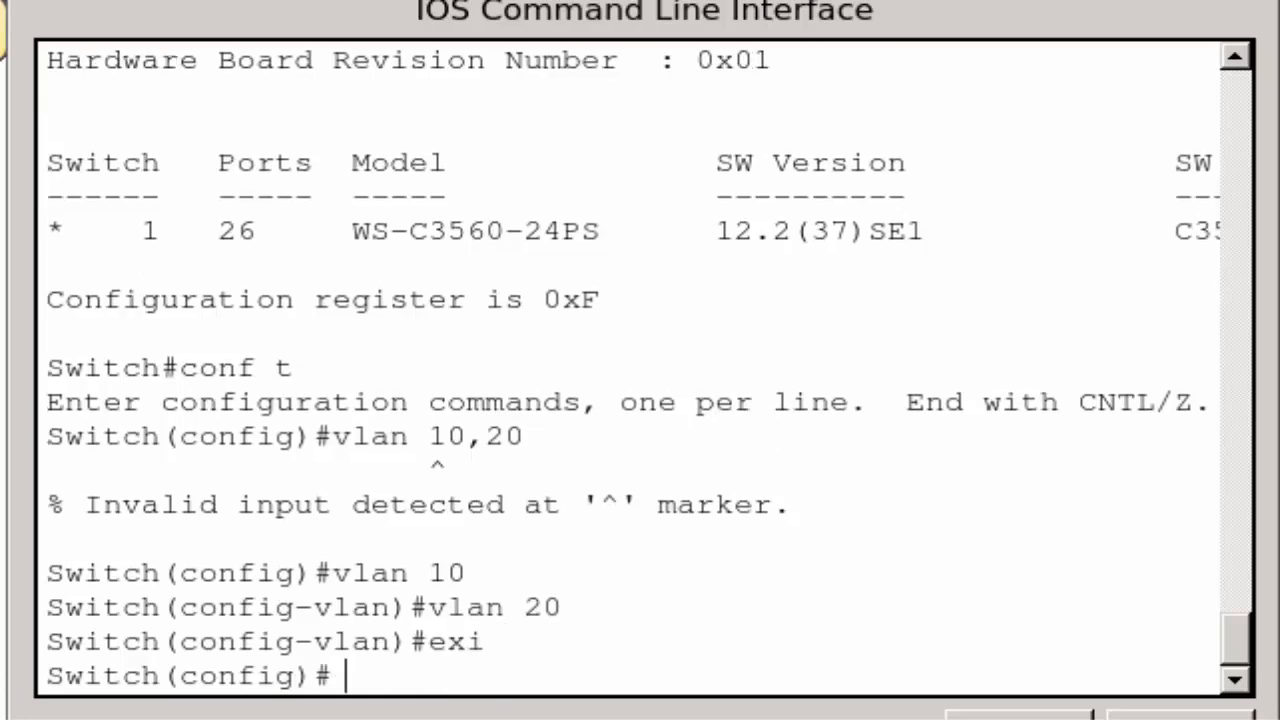
Configure interface range f0/1-2 as layer 2 switchports in access mode.
text(int range)
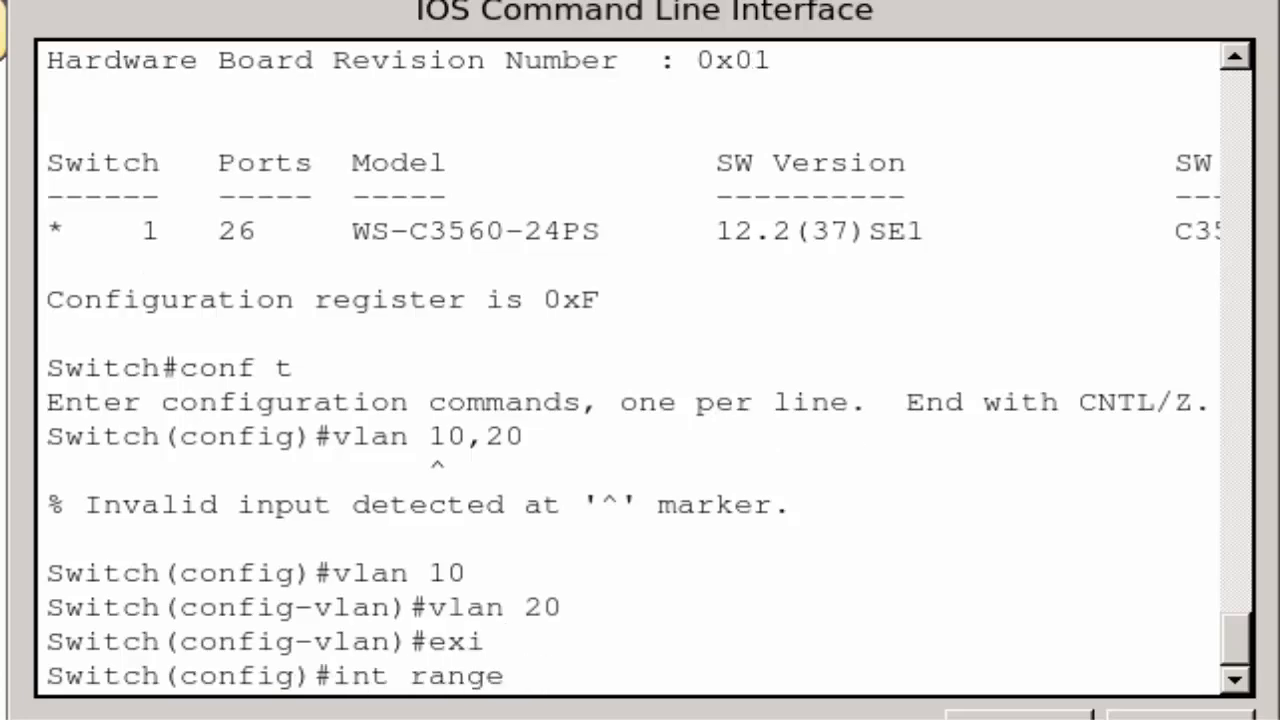
text( f0/1-2)
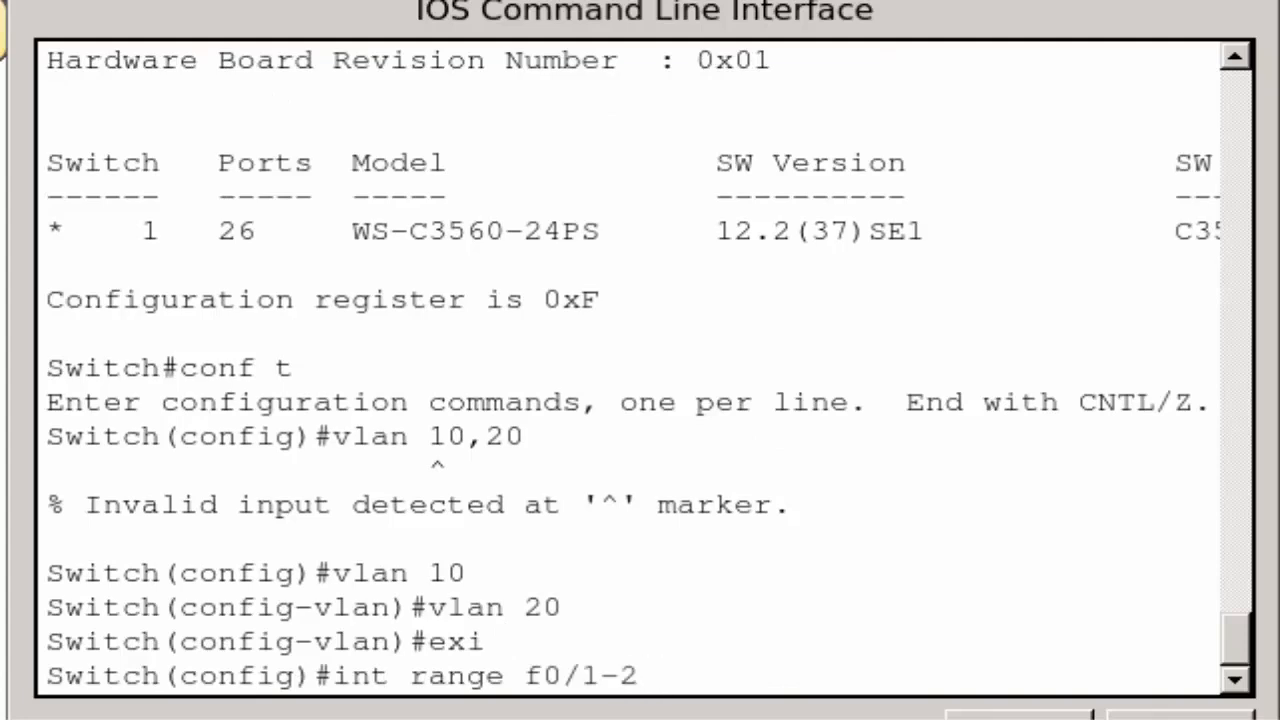
key(Return)
text(swit)
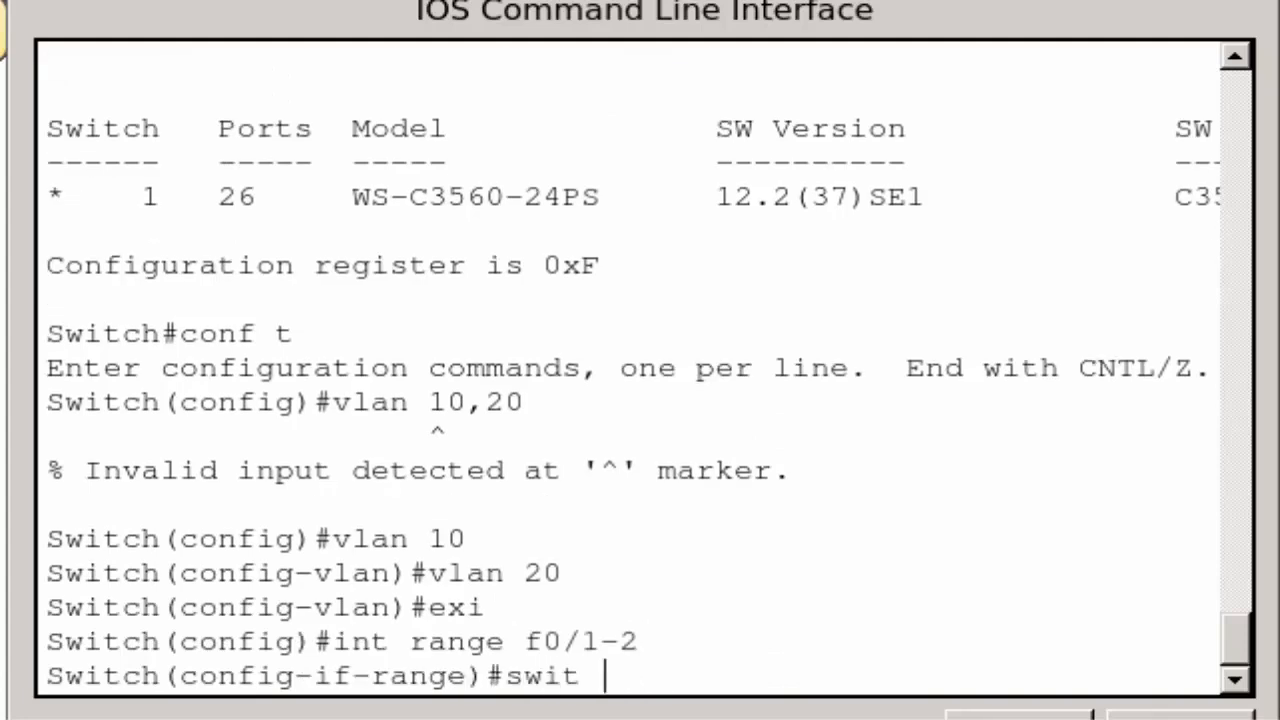
text(chport)
key(Return)
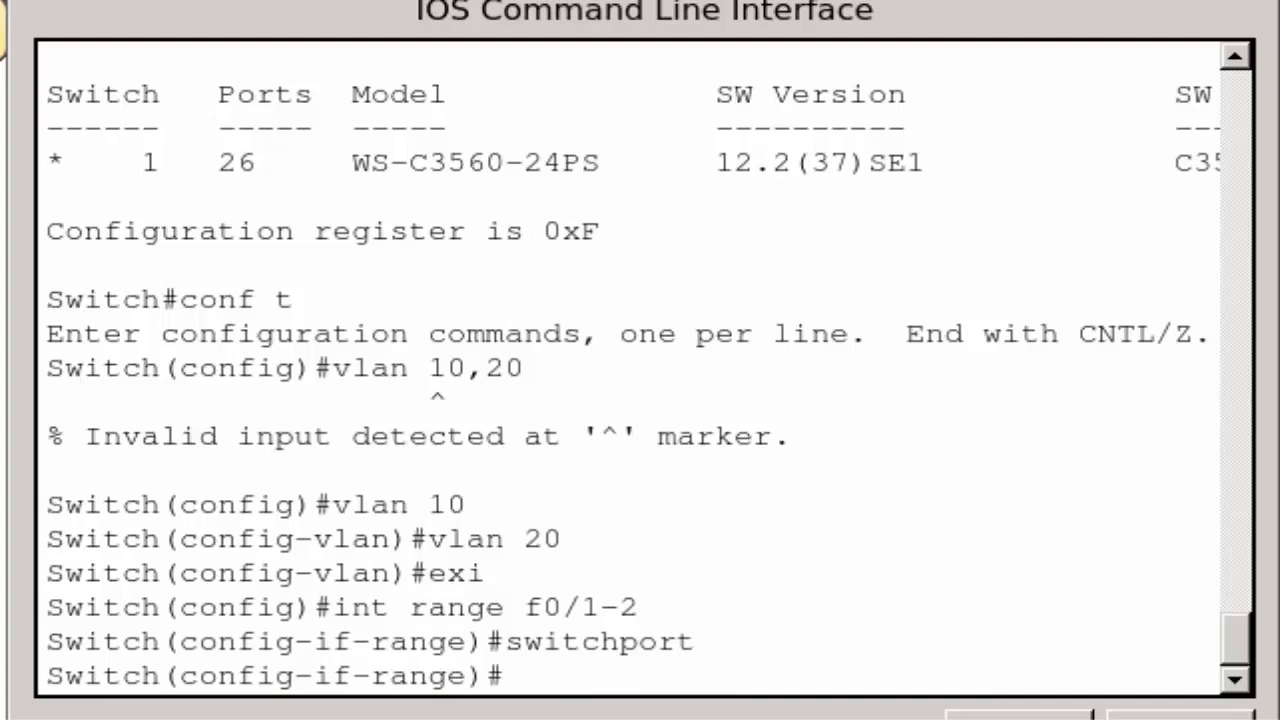
text(switchport mod)
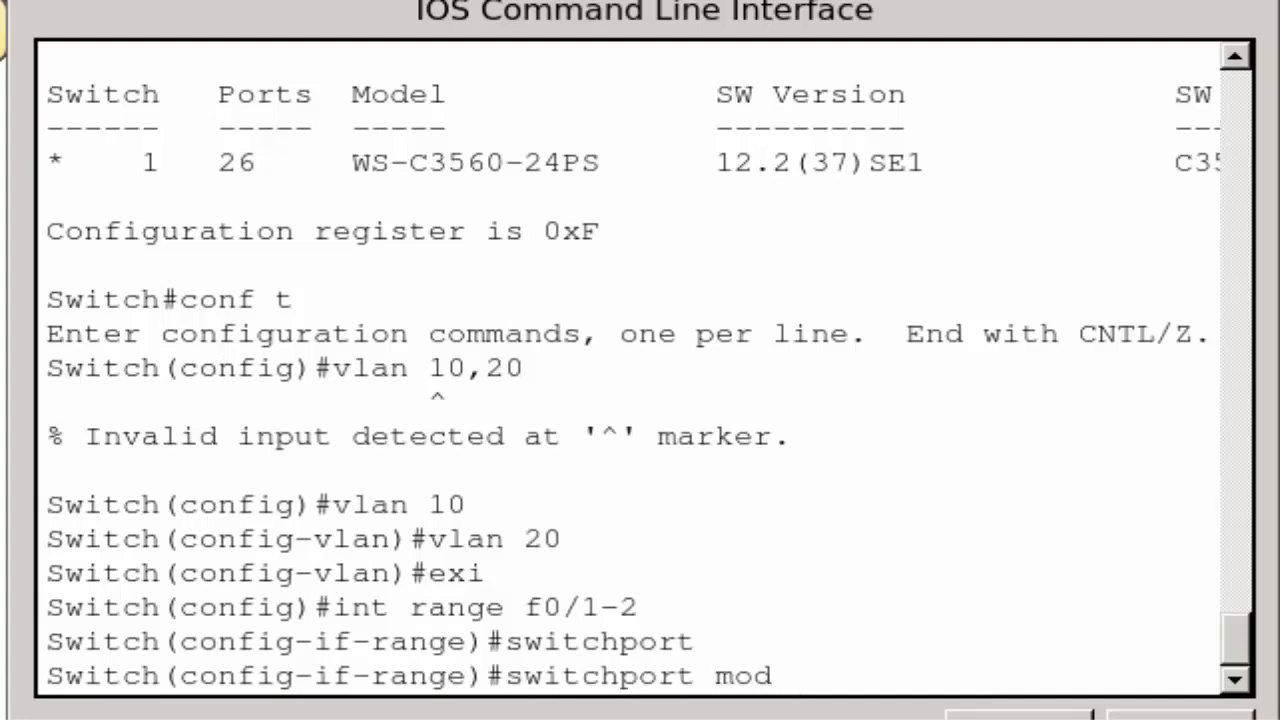
text(e access)
key(Return)
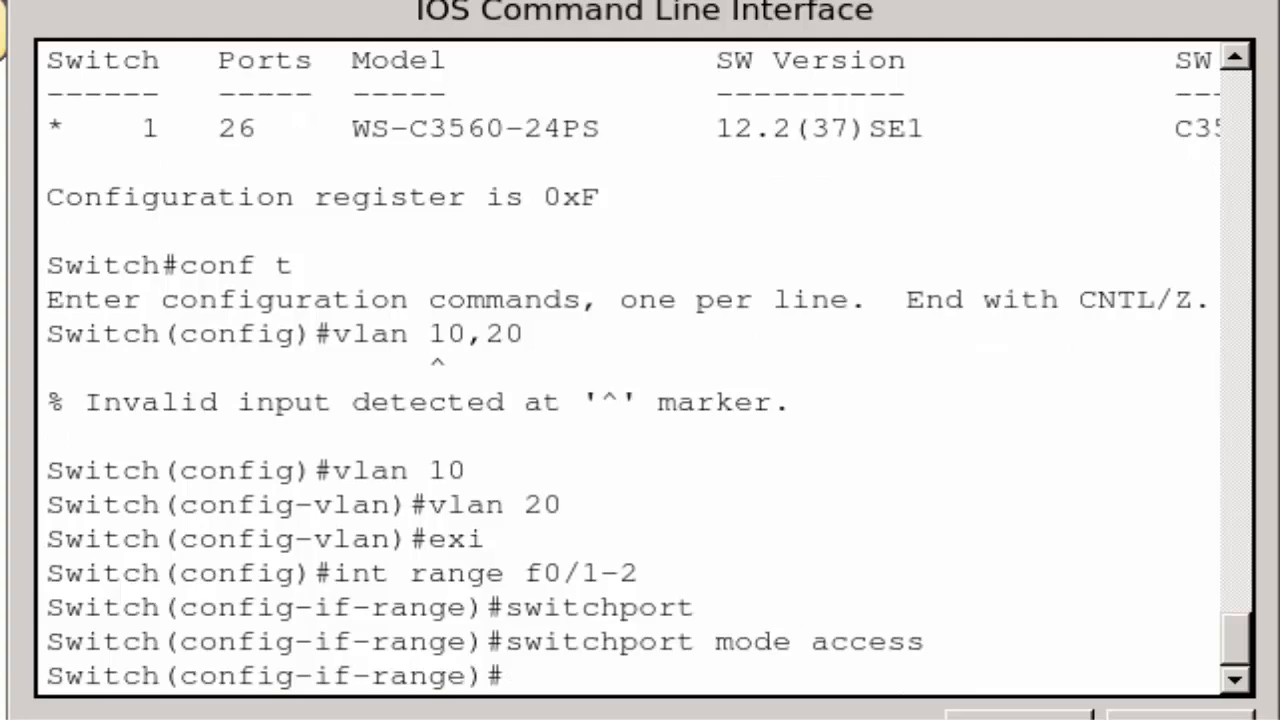
Assign interfaces f0/1-2 to access VLAN 10 and exit the interface range configuration.
text(sw itcho)
key(BackSpace)
text(p)
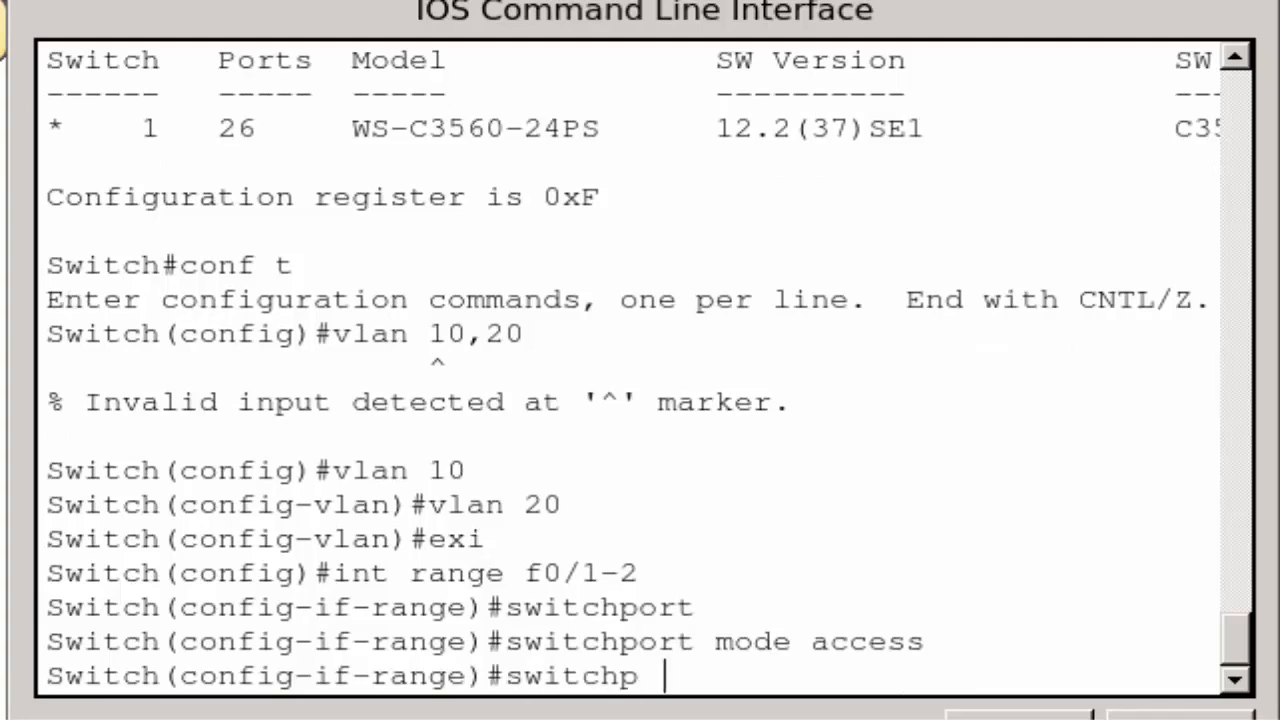
text(ort access)
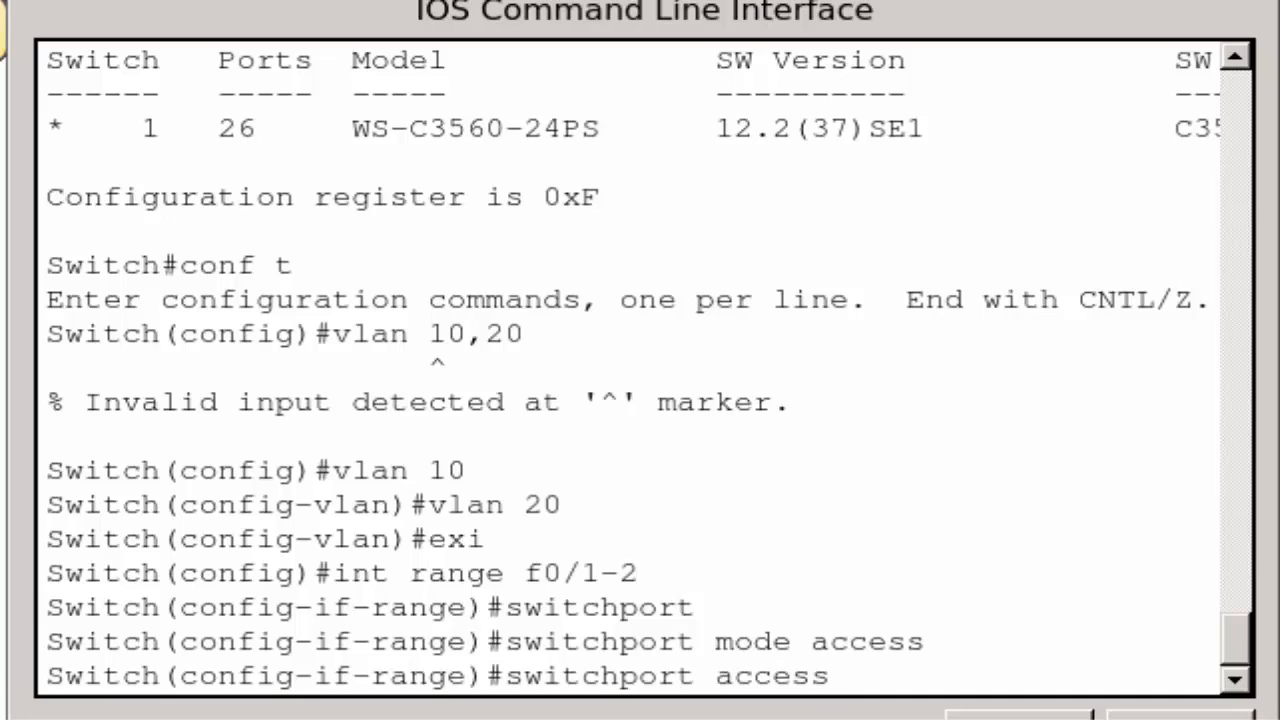
text( vlan 10)
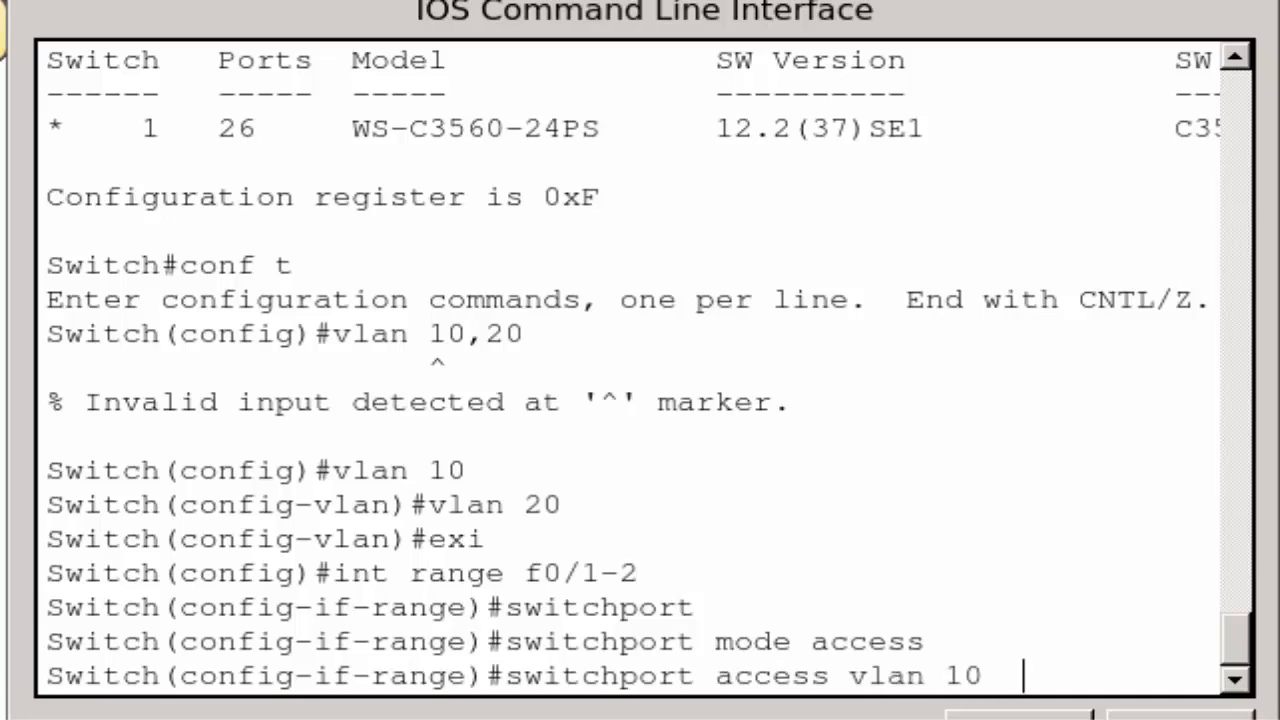
key(Return)
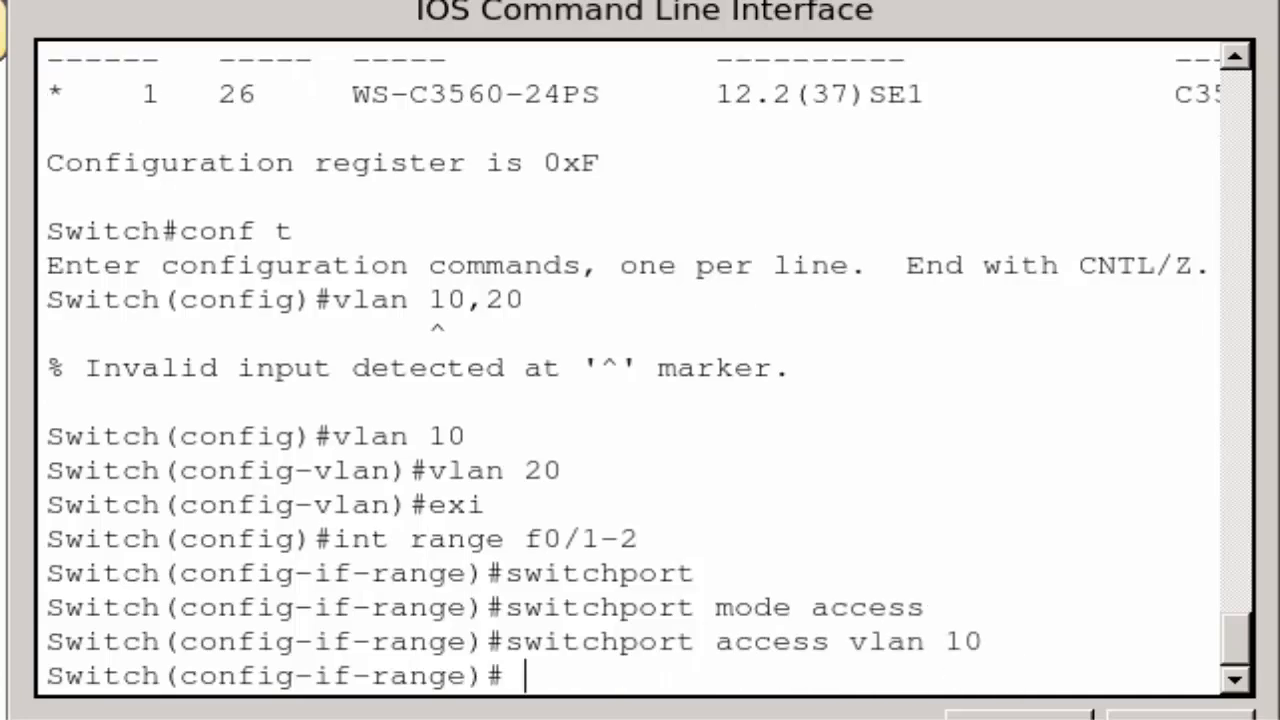
text(exi)
key(Return)
Configure interface range f0/3-4 as layer 2 switchports in access mode.
text(i)
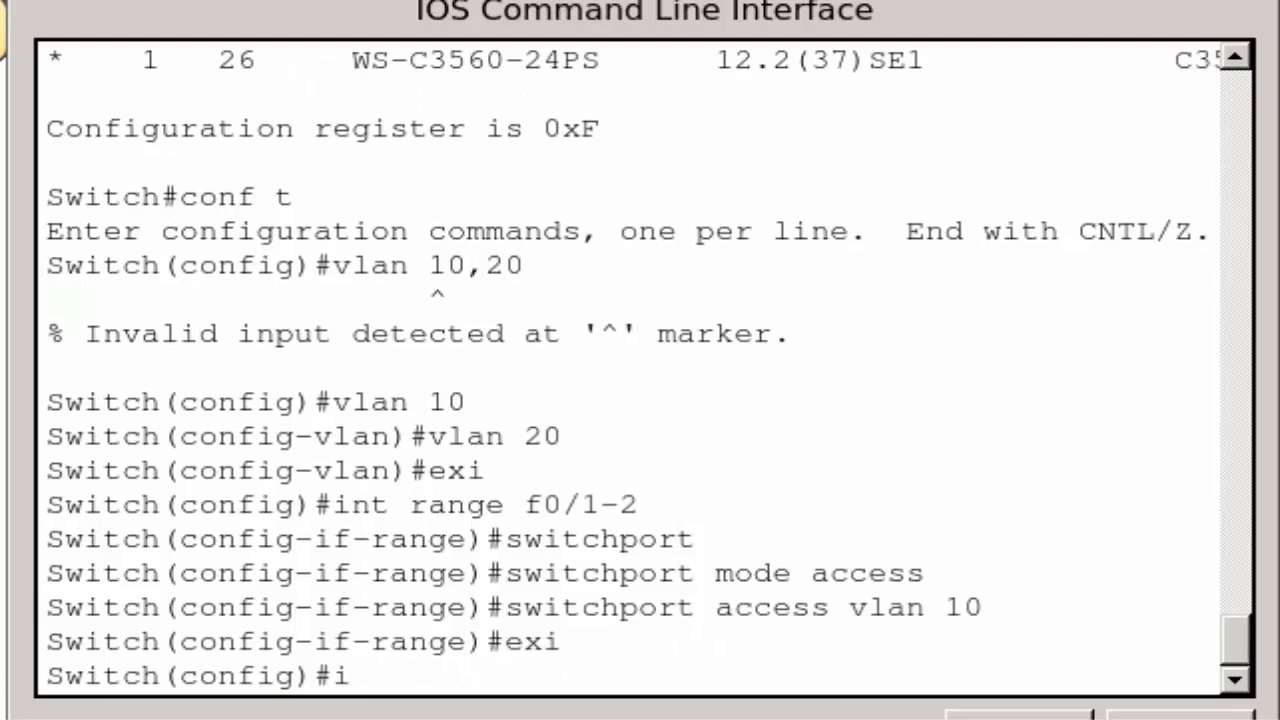
text(nt range f0)
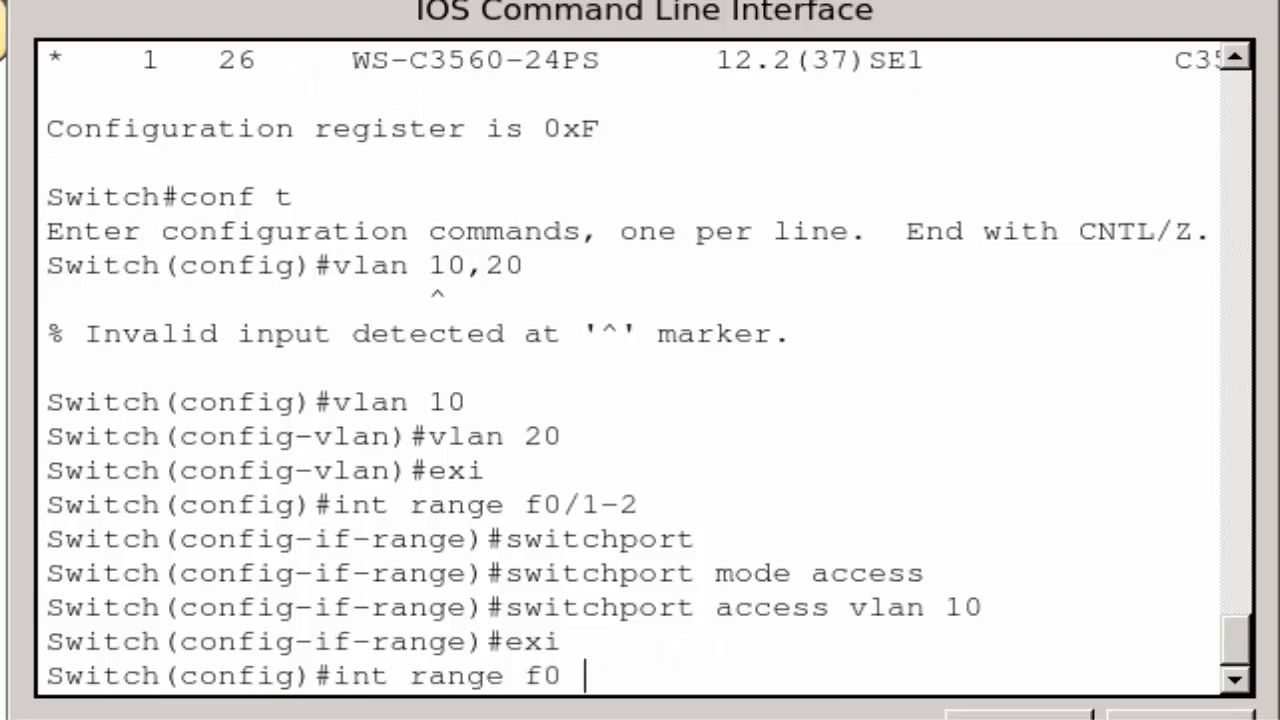
text(/3-4)
key(Return)
text(switch)
key(Tab)
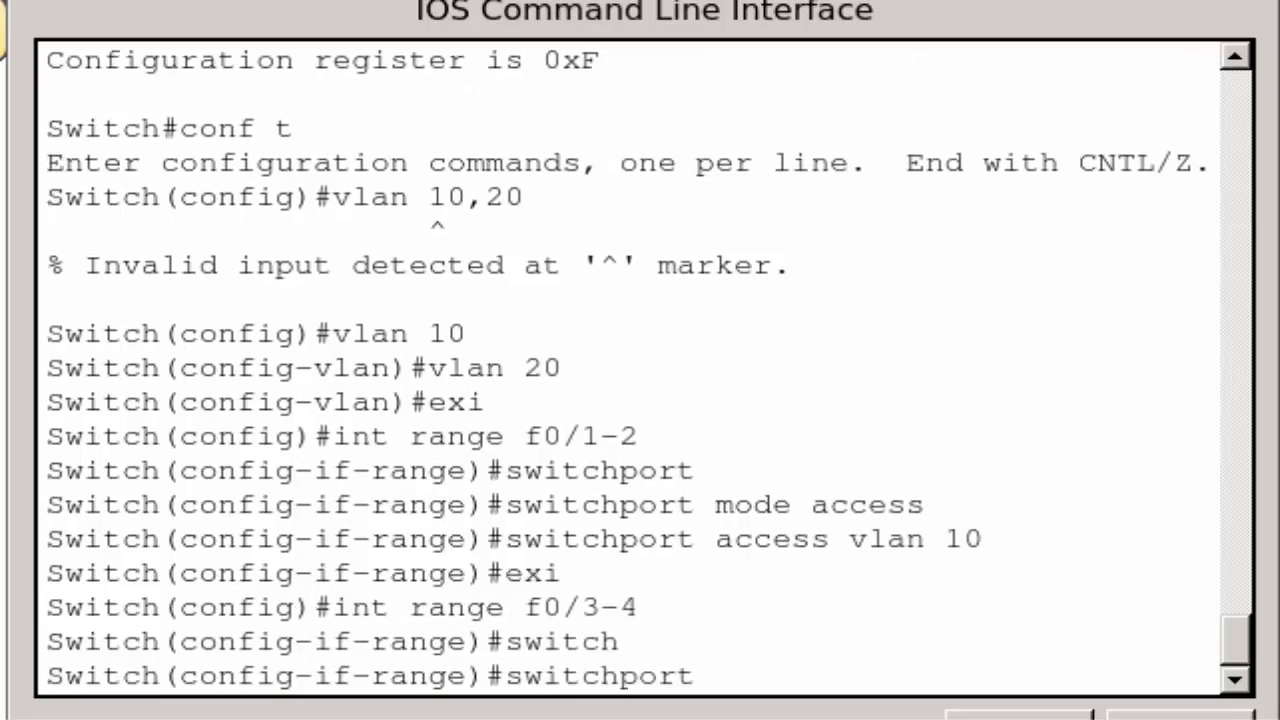
key(Return)
text(sw mo acc)
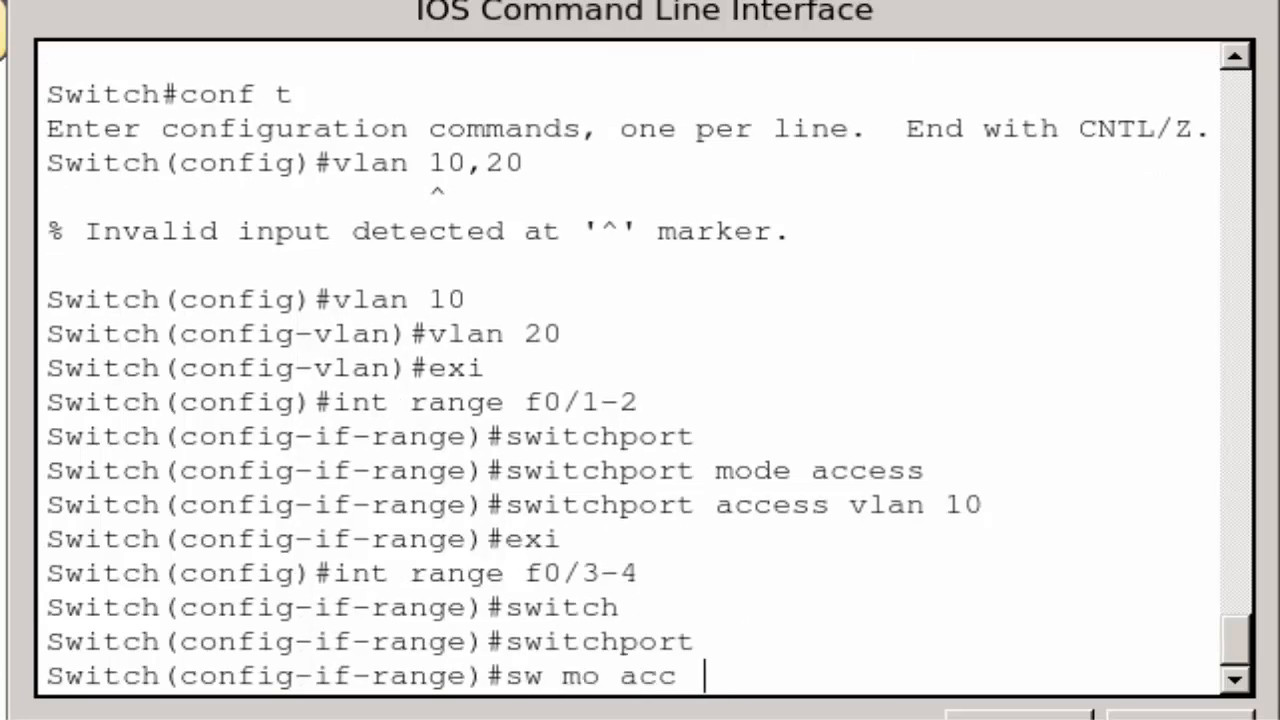
key(Return)
Assign interfaces f0/3-4 to access VLAN 20 and exit the interface range configuration.
text(sw acc vlan 20)
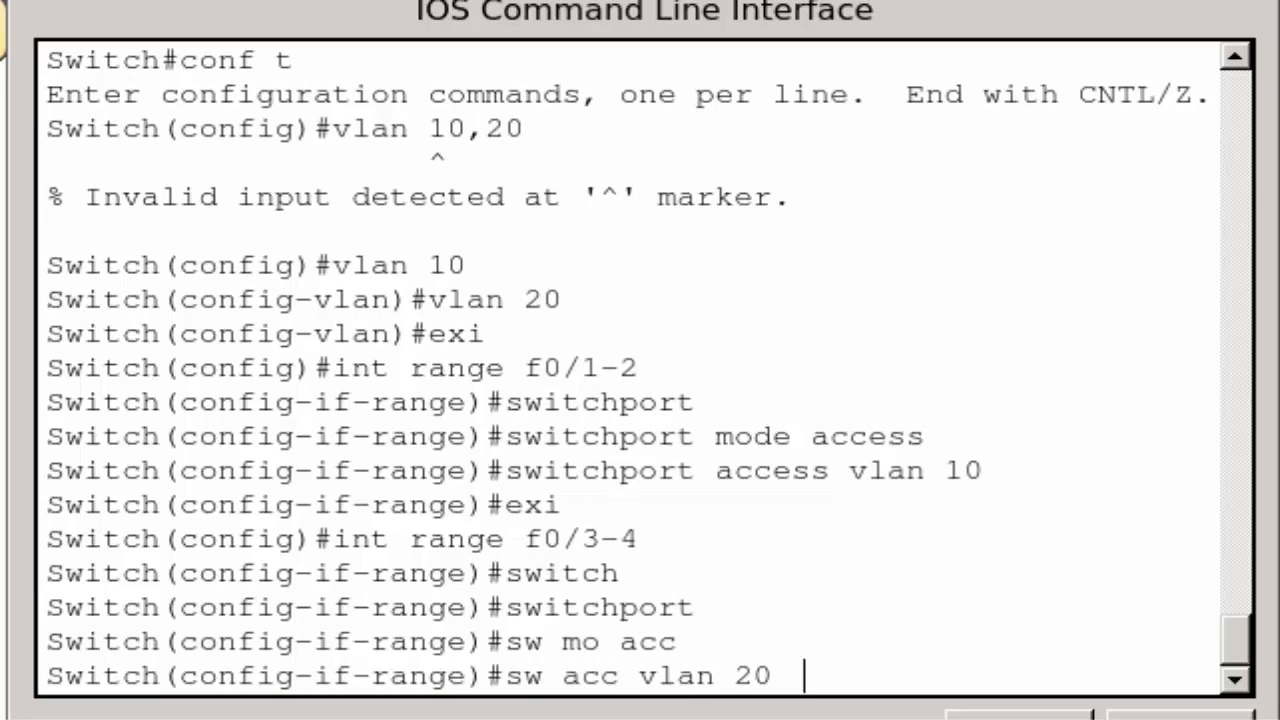
key(Return)
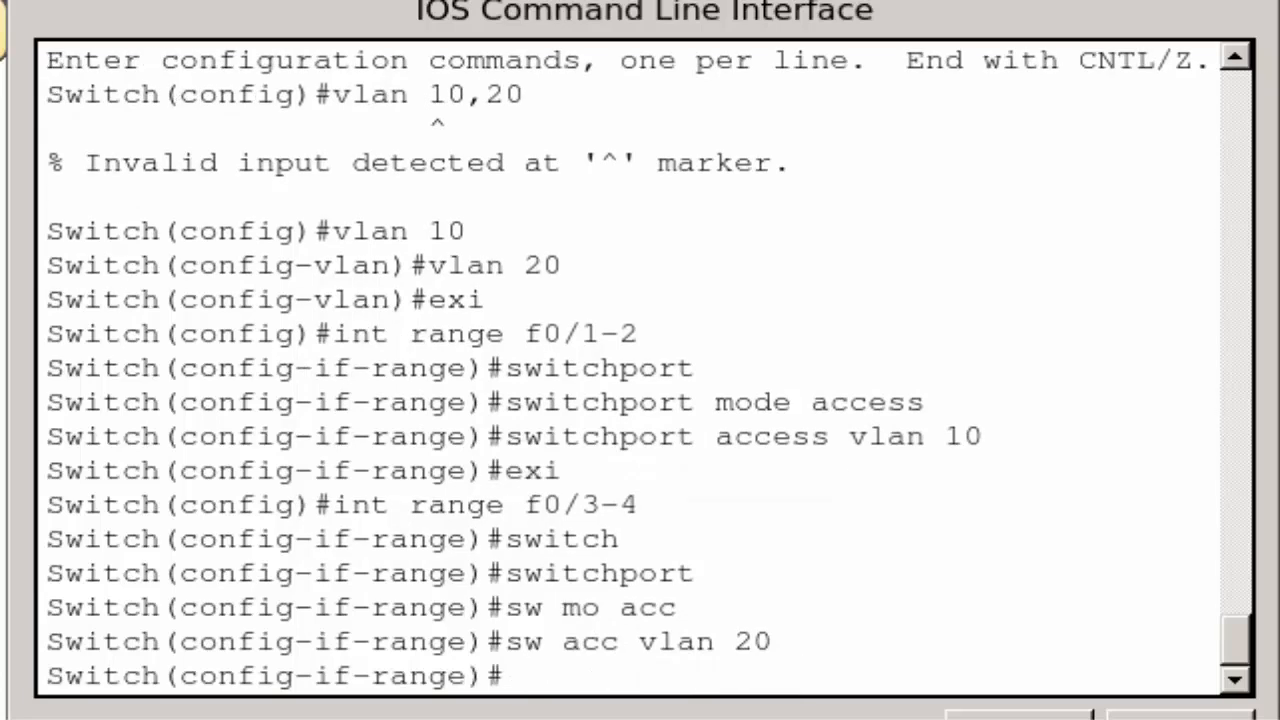
text(exi)
key(Return)
key(Return)
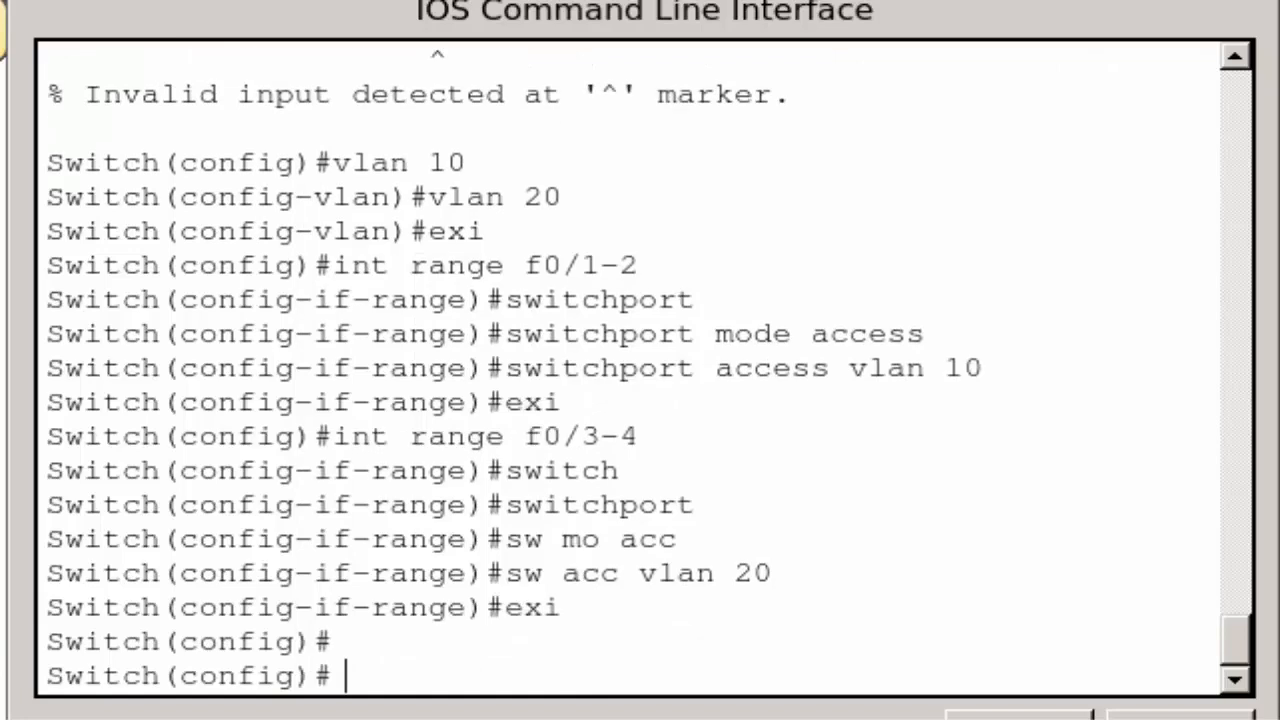
Enter the VLAN 10 interface configuration and assign it IP address 10.10.10.1 with mask 255.255.255.0.
text(int vlan 10)
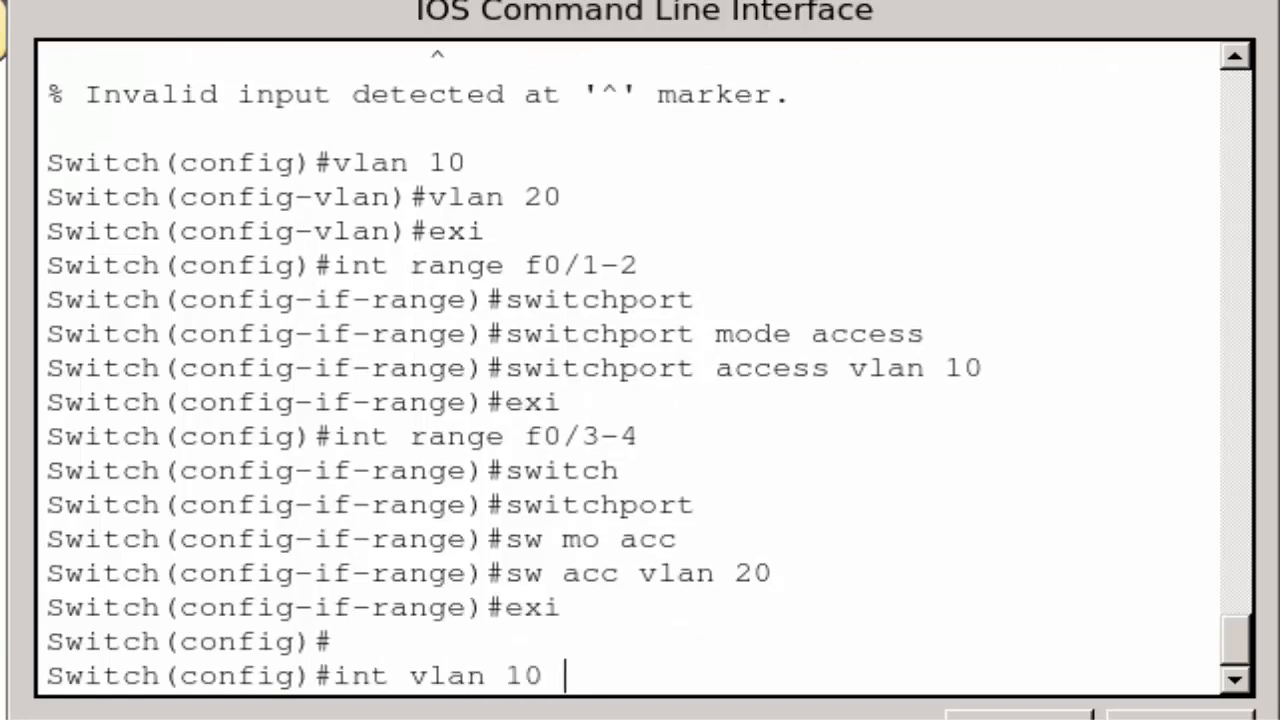
key(Return)
key(Return)
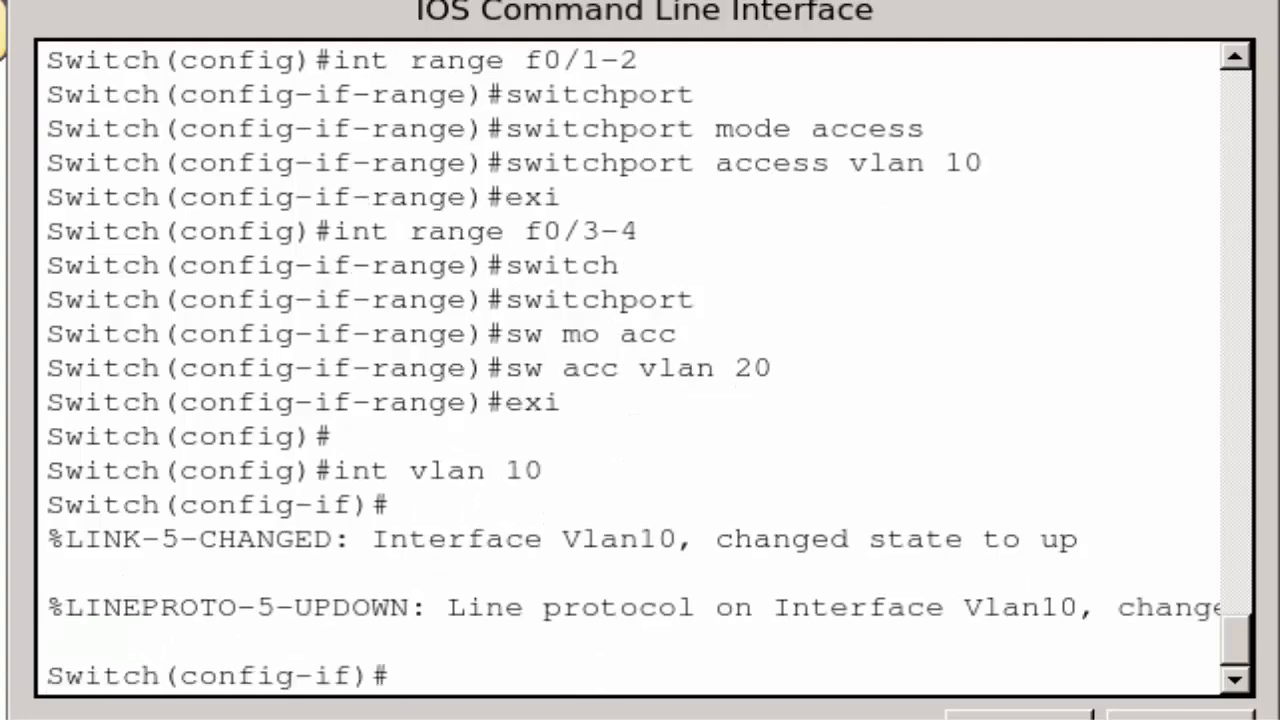
text(ip add 10 )
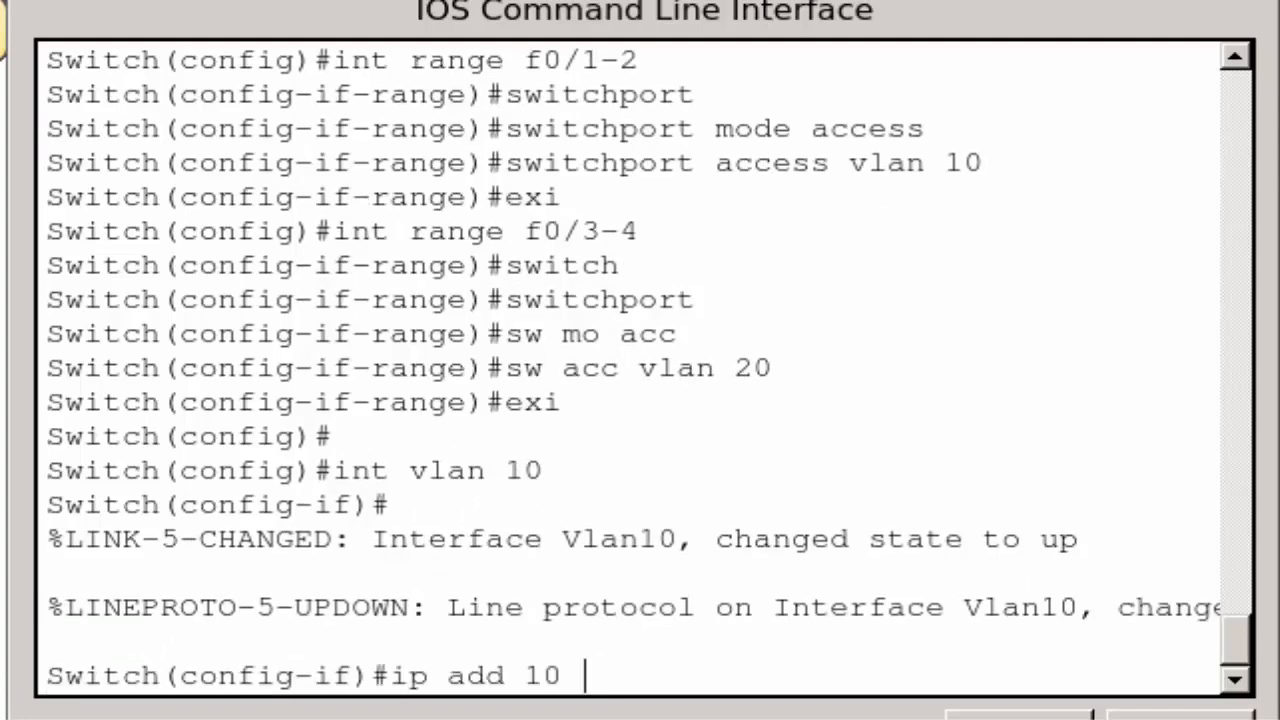
text(.10.10.)
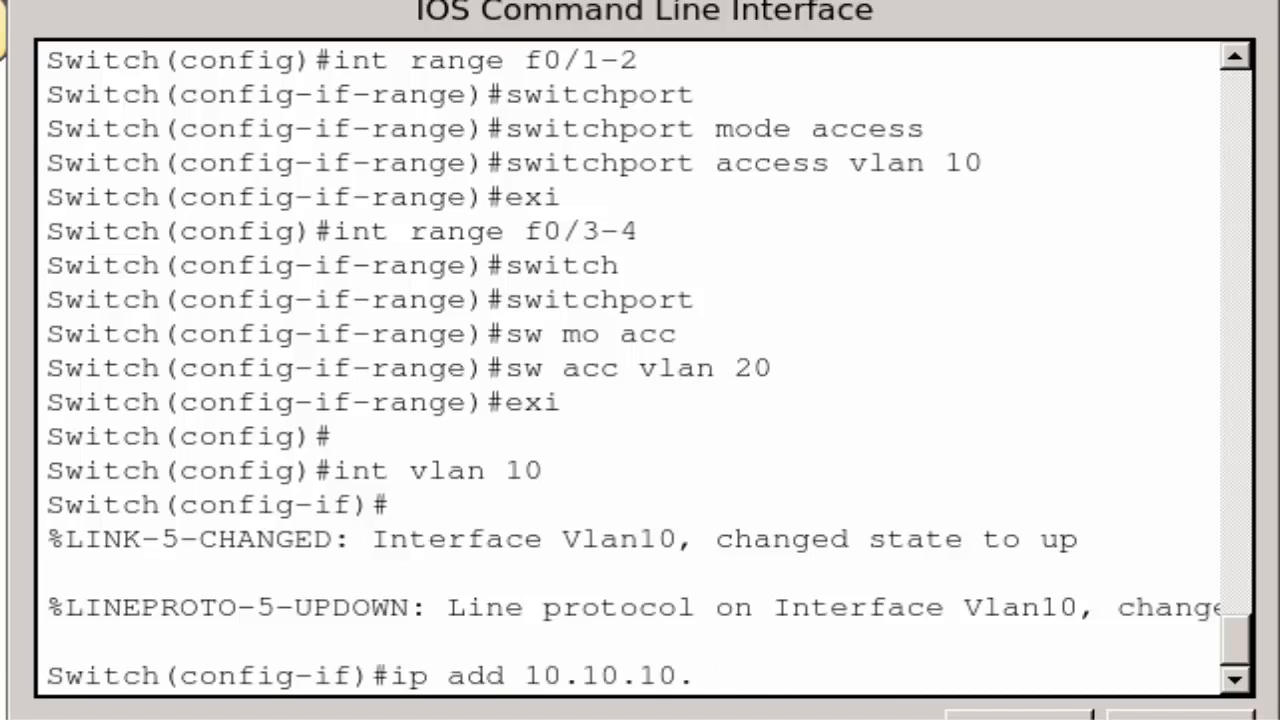
text(1 255 )
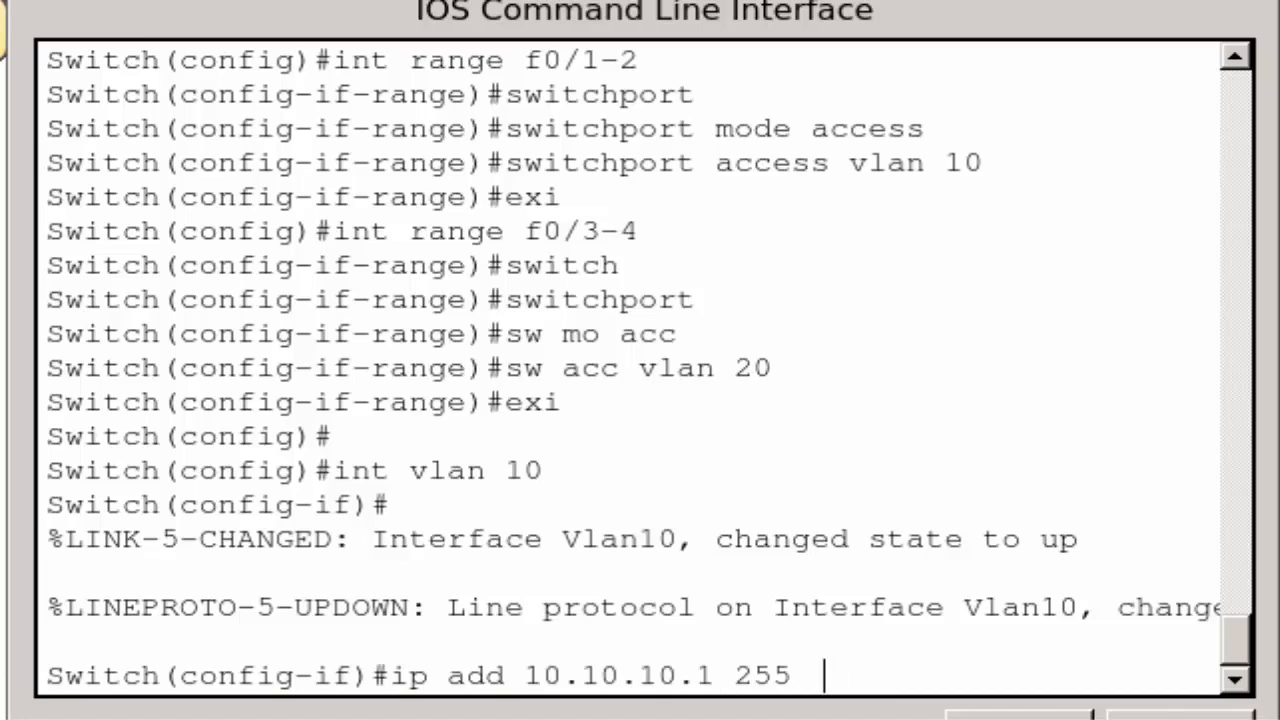
text(.255.255)
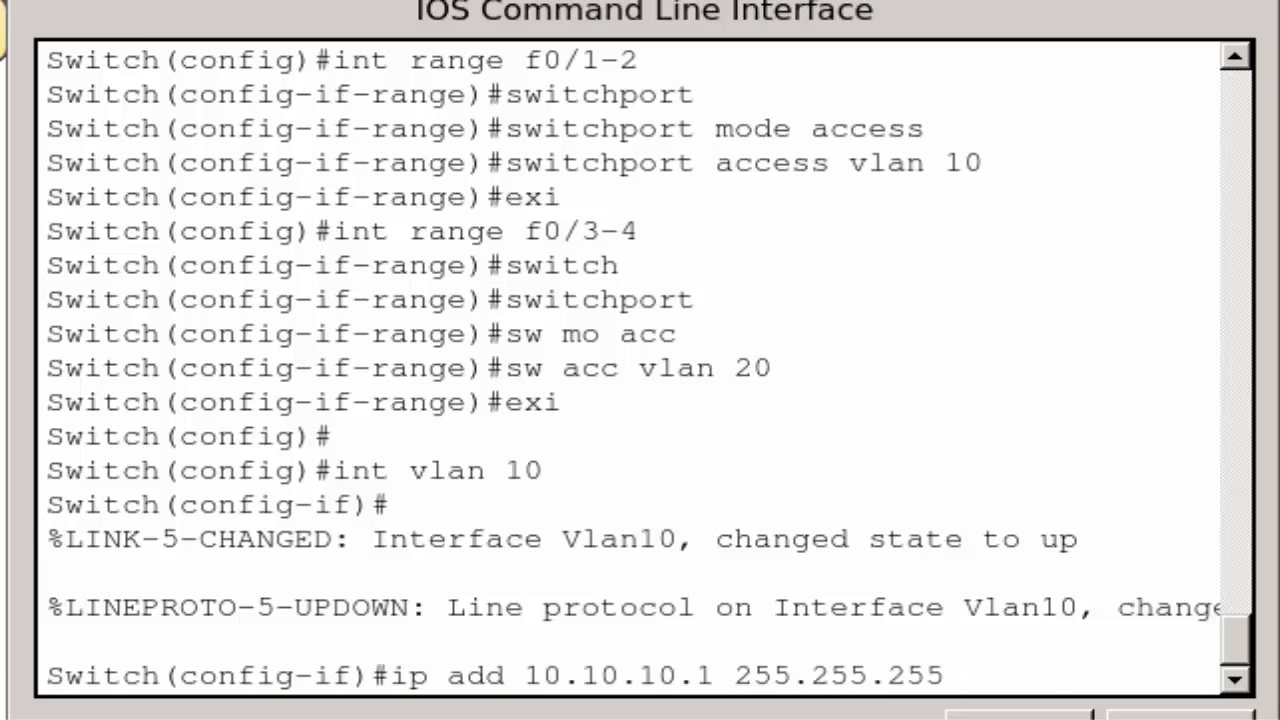
text(.0)
key(Return)
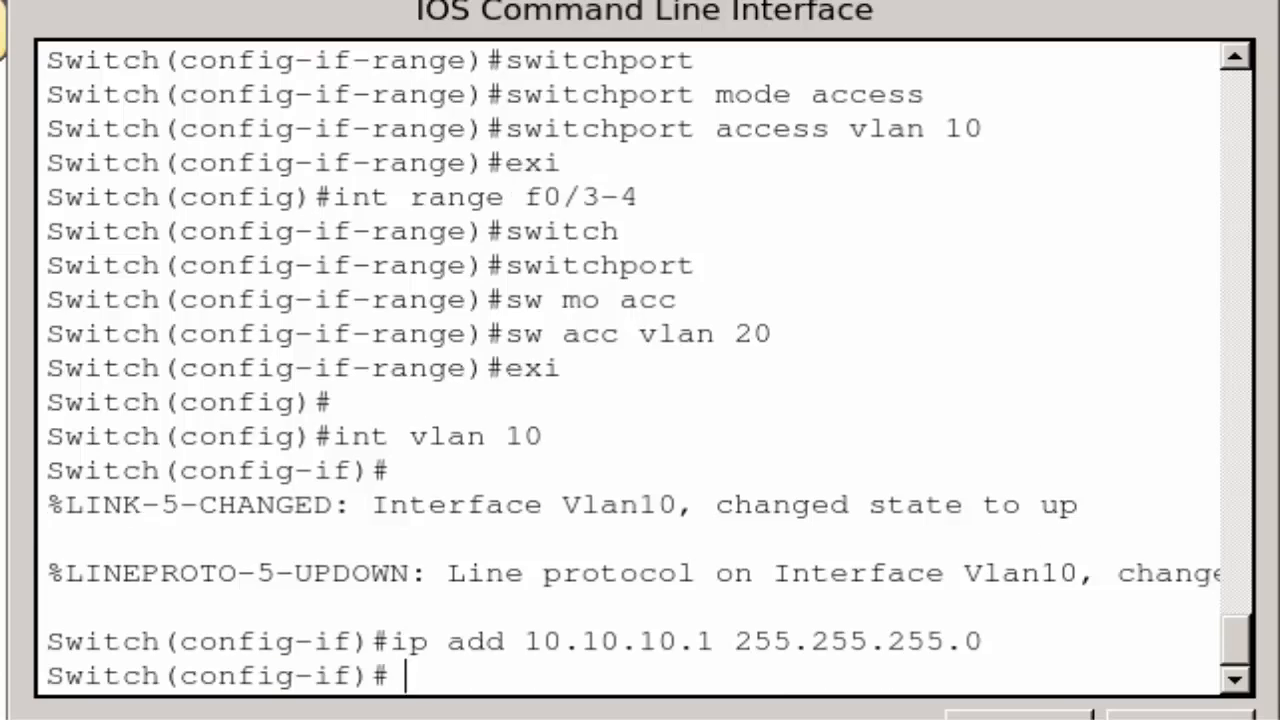
Enable the VLAN 10 interface with no shut.
text(no shut)
key(Return)
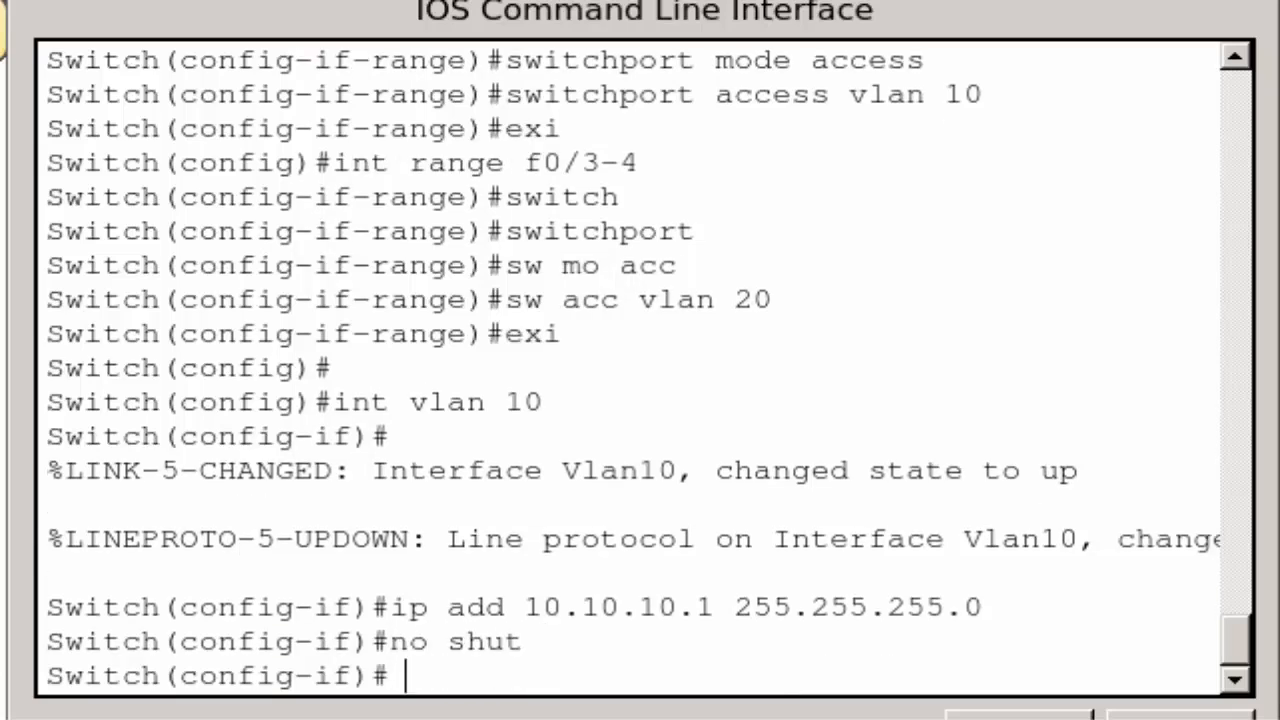
key(Return)
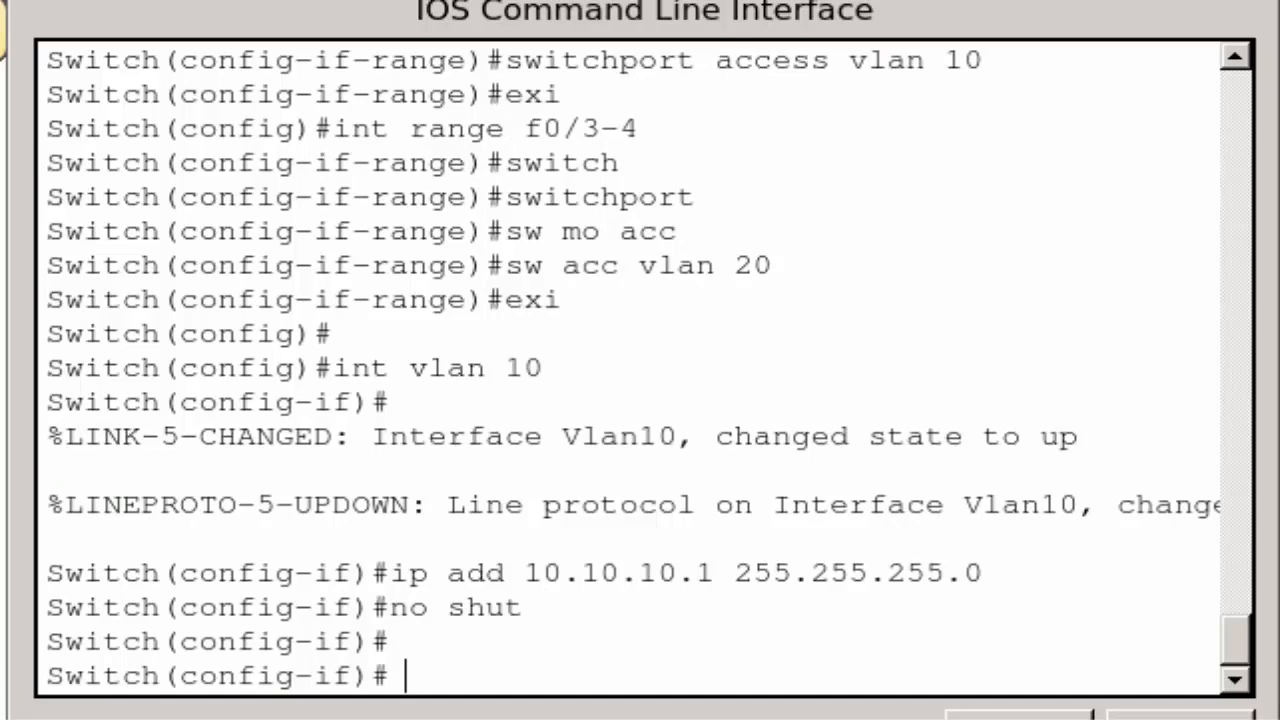
Enter the VLAN 20 interface configuration and assign it IP address 10.20.20.1 with mask 255.255.255.0.
text(int vlan)
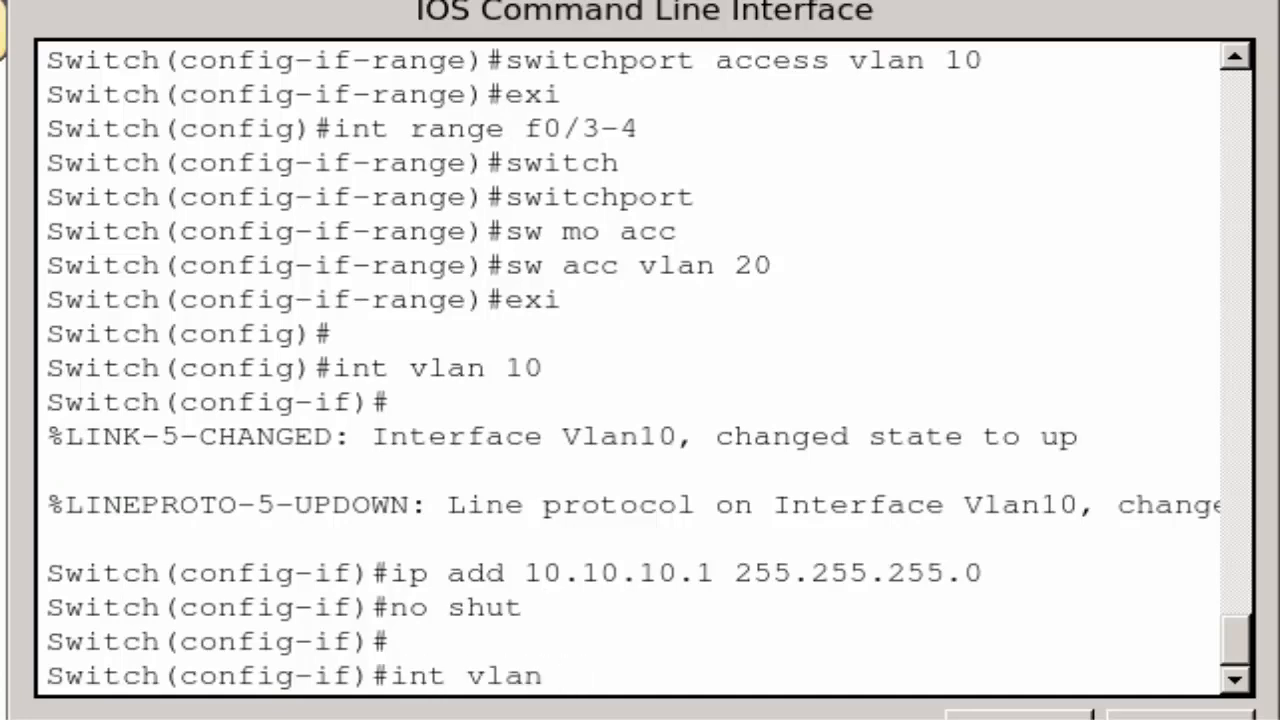
text( 20)
key(Return)
key(Return)
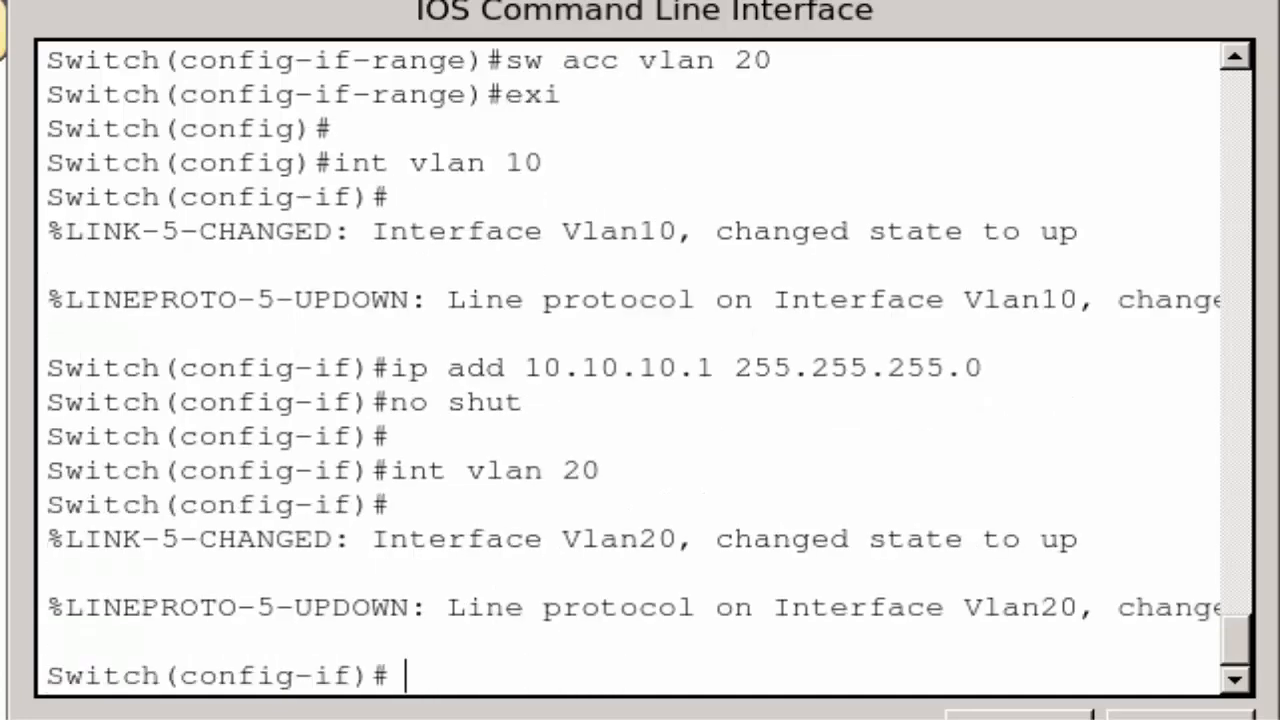
text(ip add  10.20.20.)
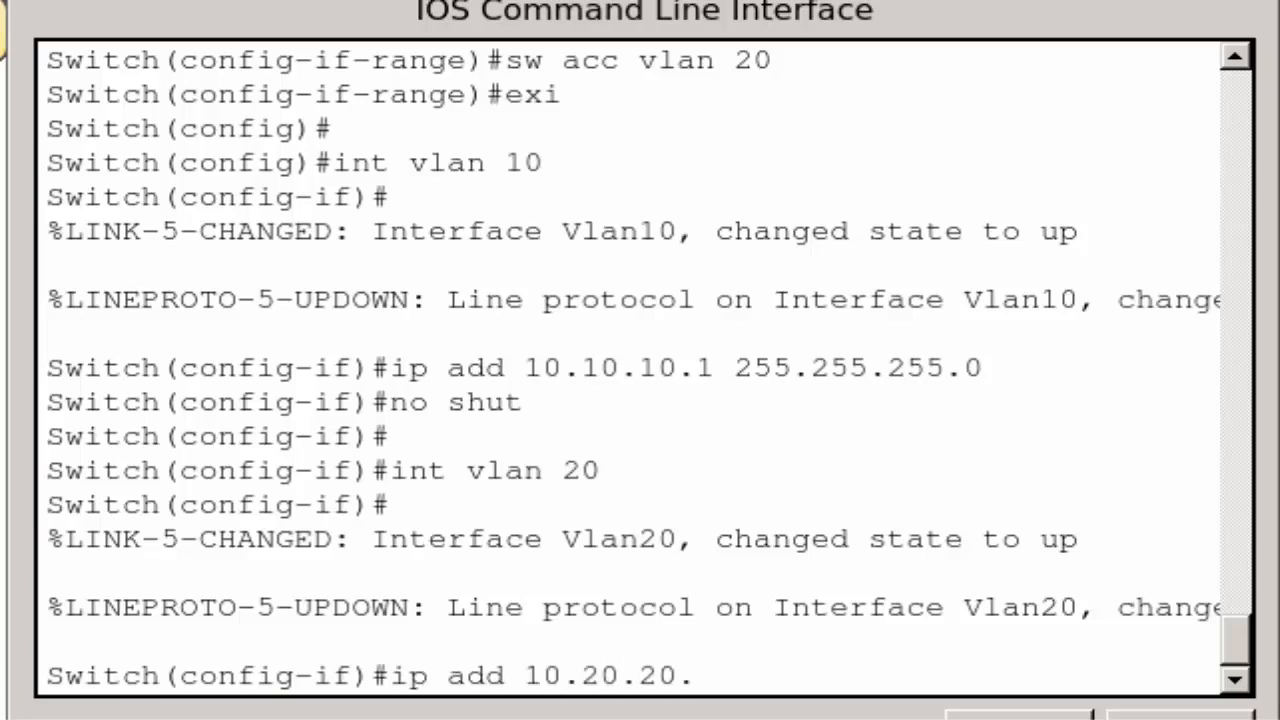
text(1 255.255)
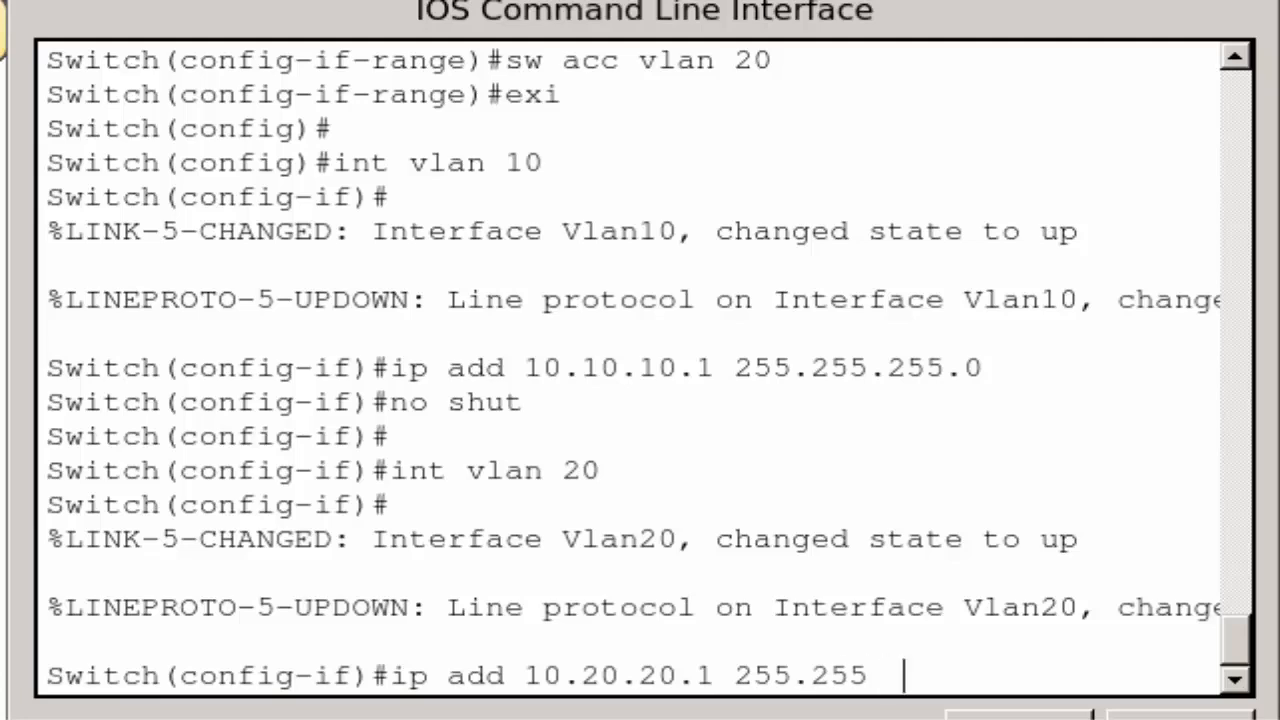
text(.255.0)
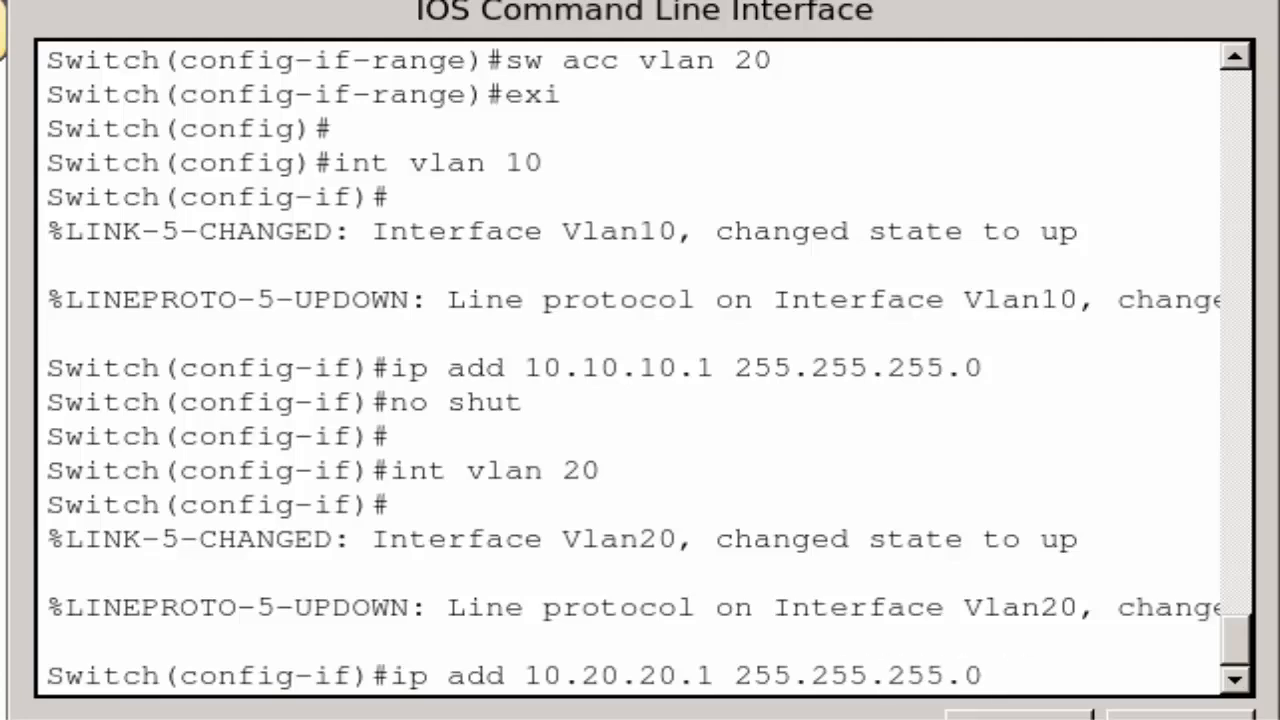
key(Return)
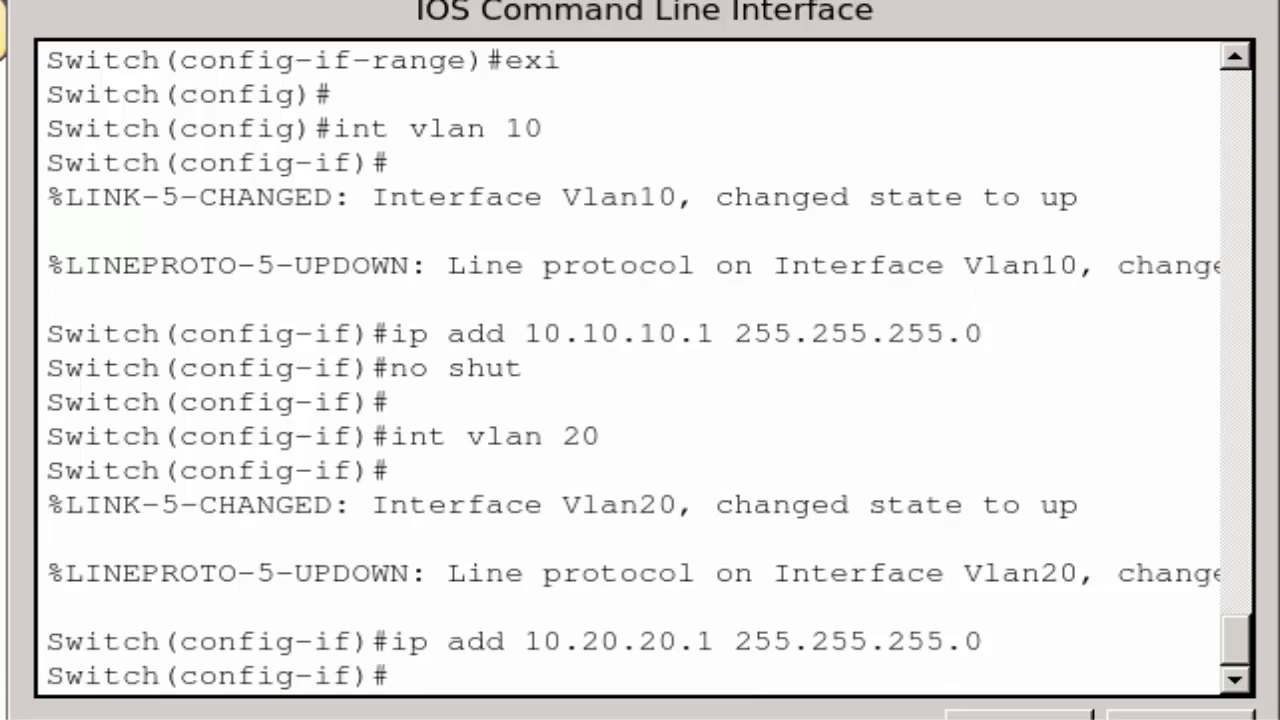
Enable the VLAN 20 interface with no shut and end the configuration session.
text(no shut)
key(Return)
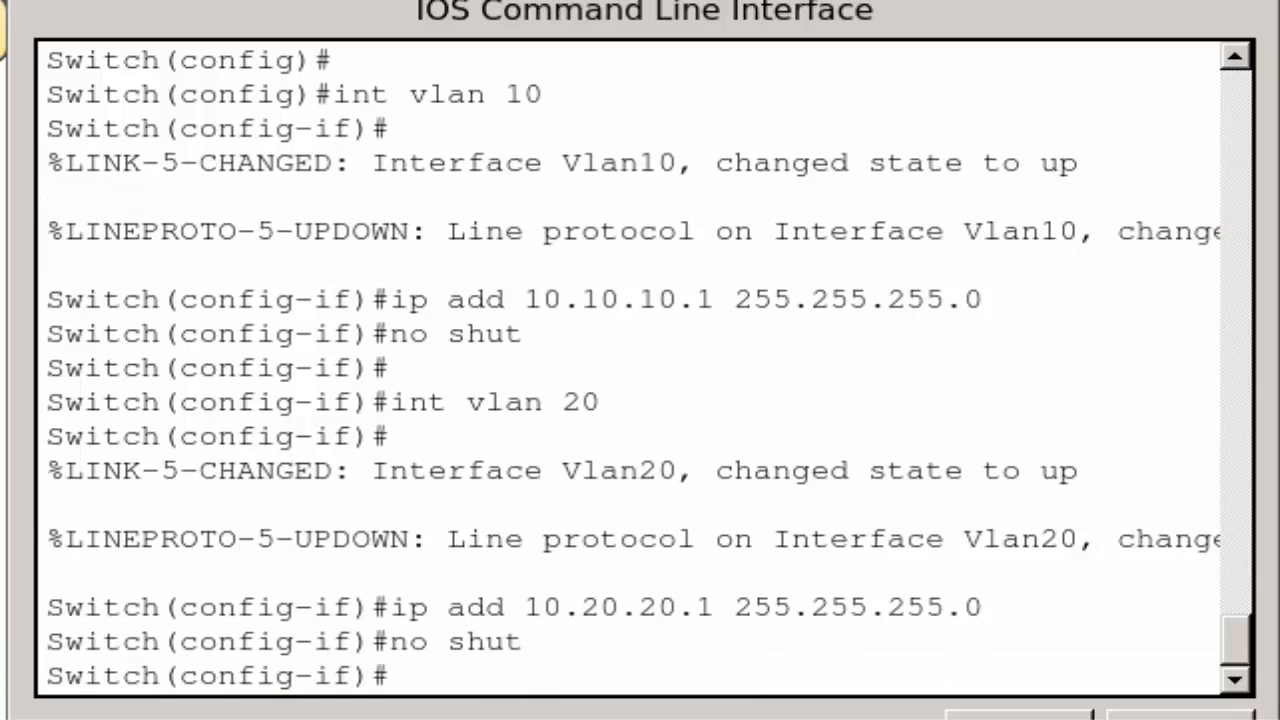
key(Return)
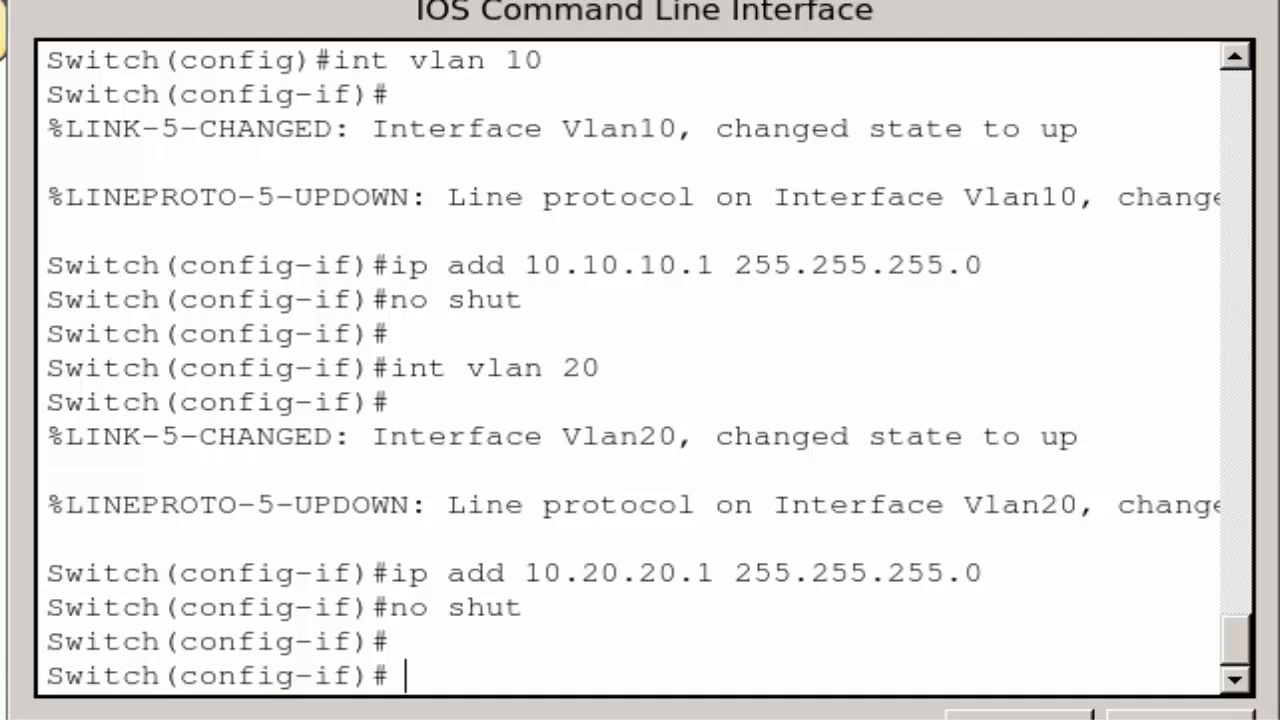
text(end)
key(Return)
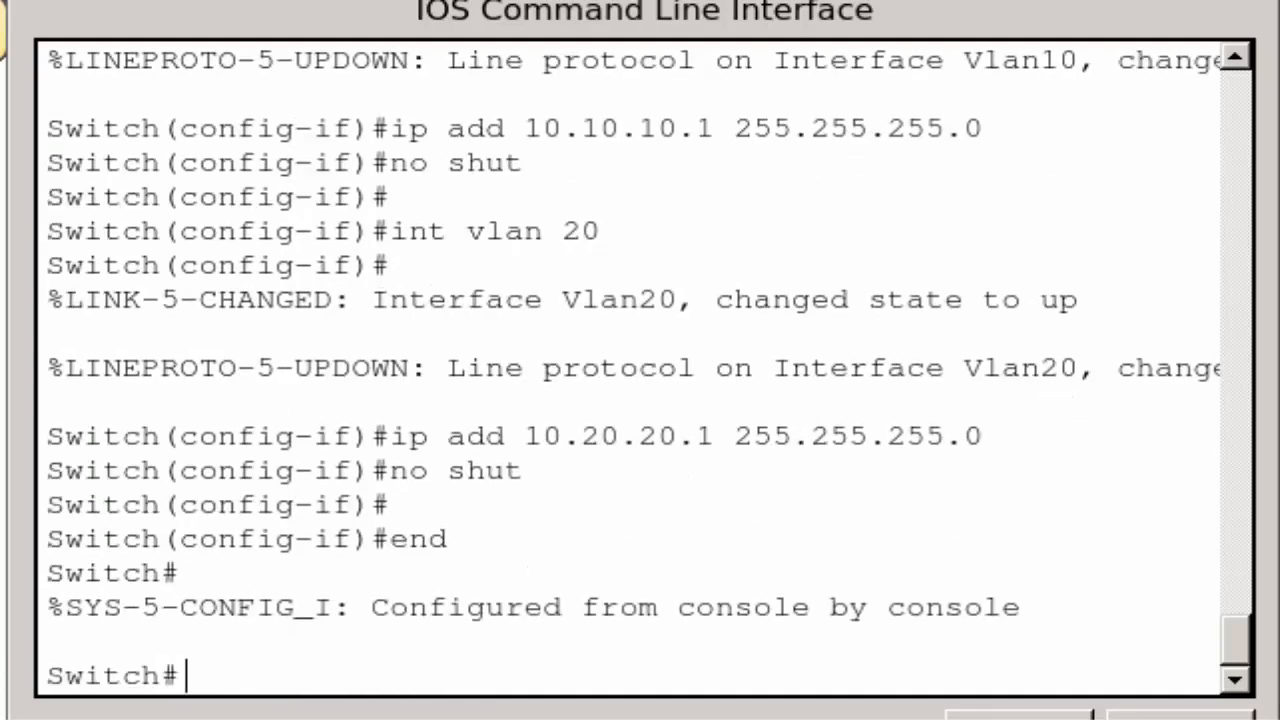
Display the switch's brief VLAN list and widen the window to check the port assignments.
key(Return)
text(sh vlan 10)
key(Return)
text(show vlan )
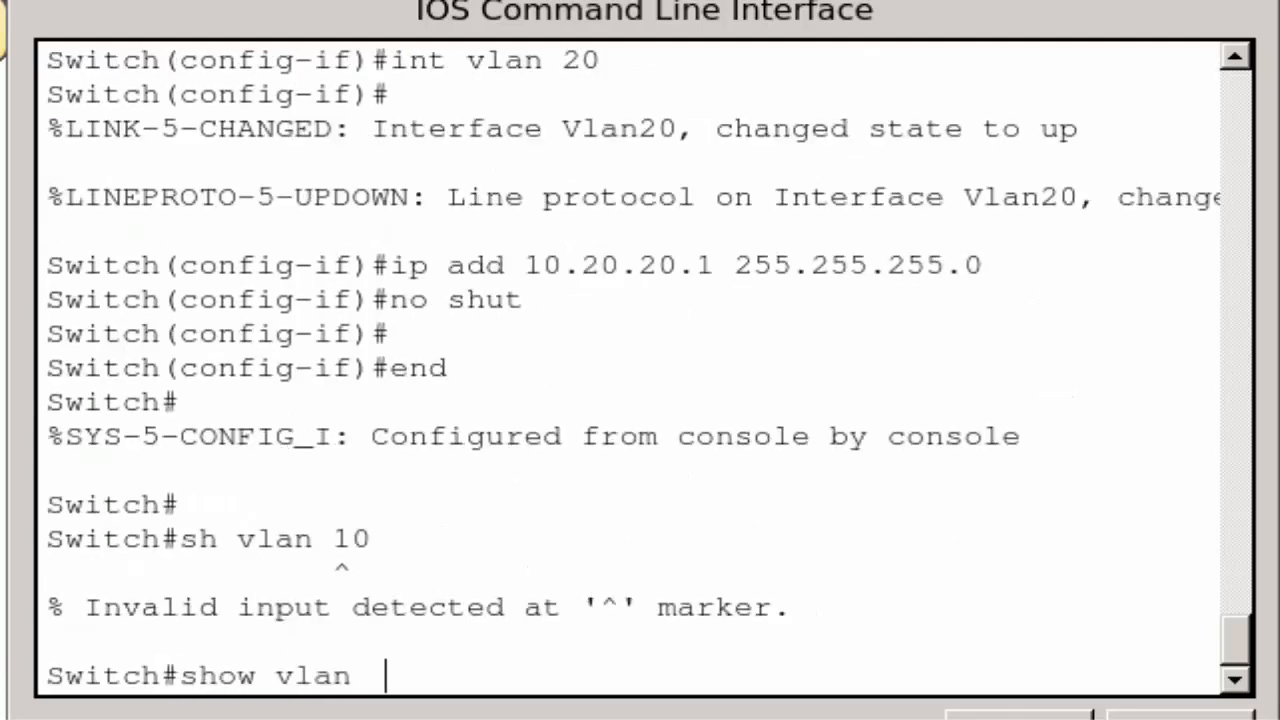
text(brief)
key(Return)
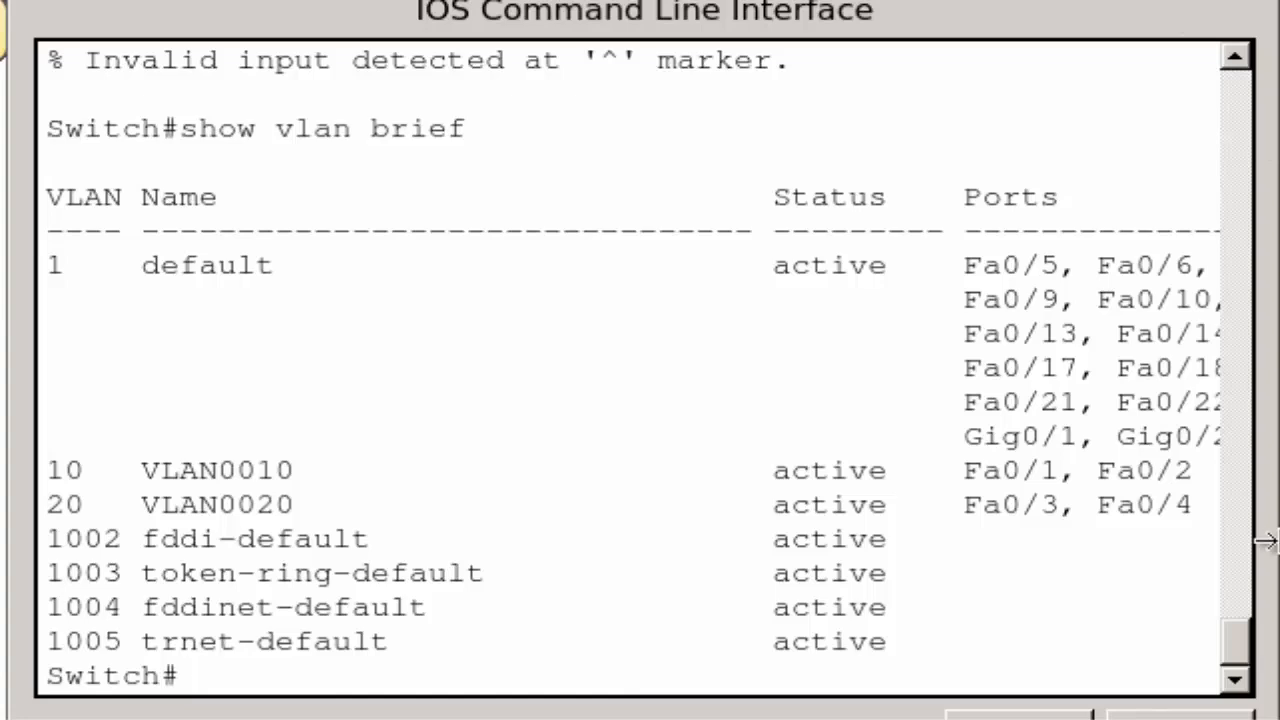
drag(1266, 540, 1279, 540)
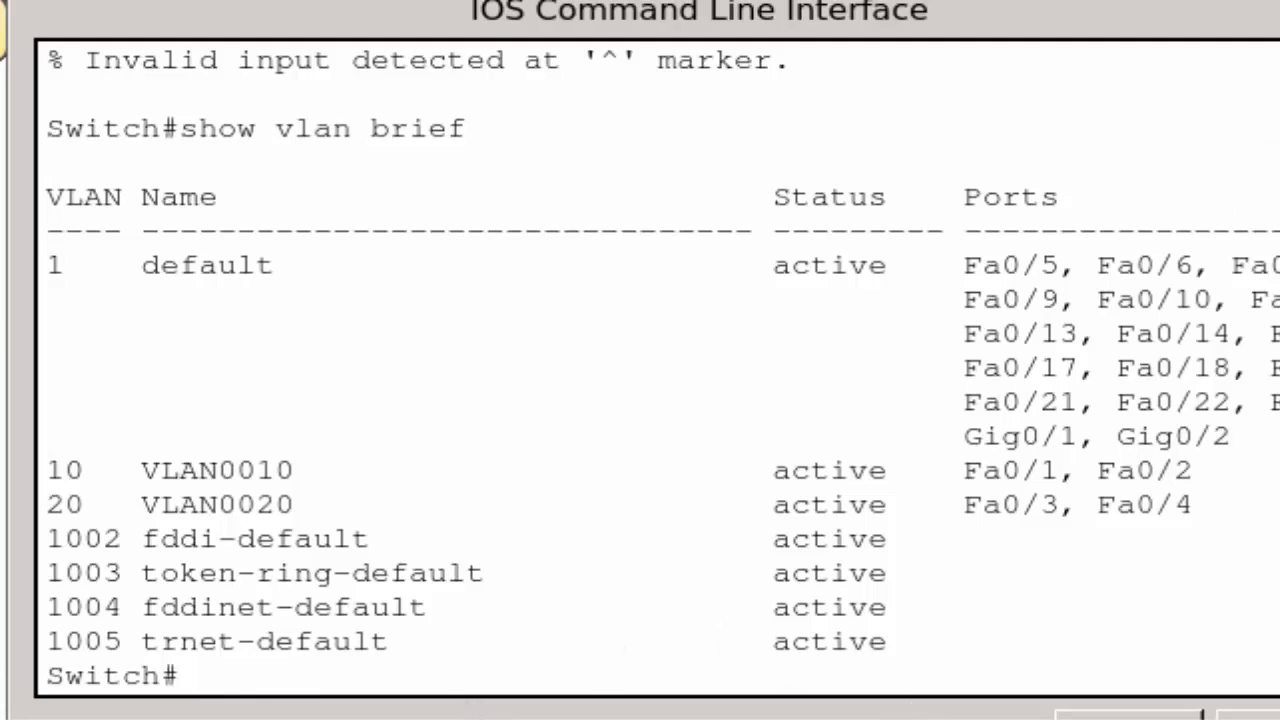
Display the switch's brief IP interface summary through to the VLAN interfaces at its end.
key(Return)
text(sh)
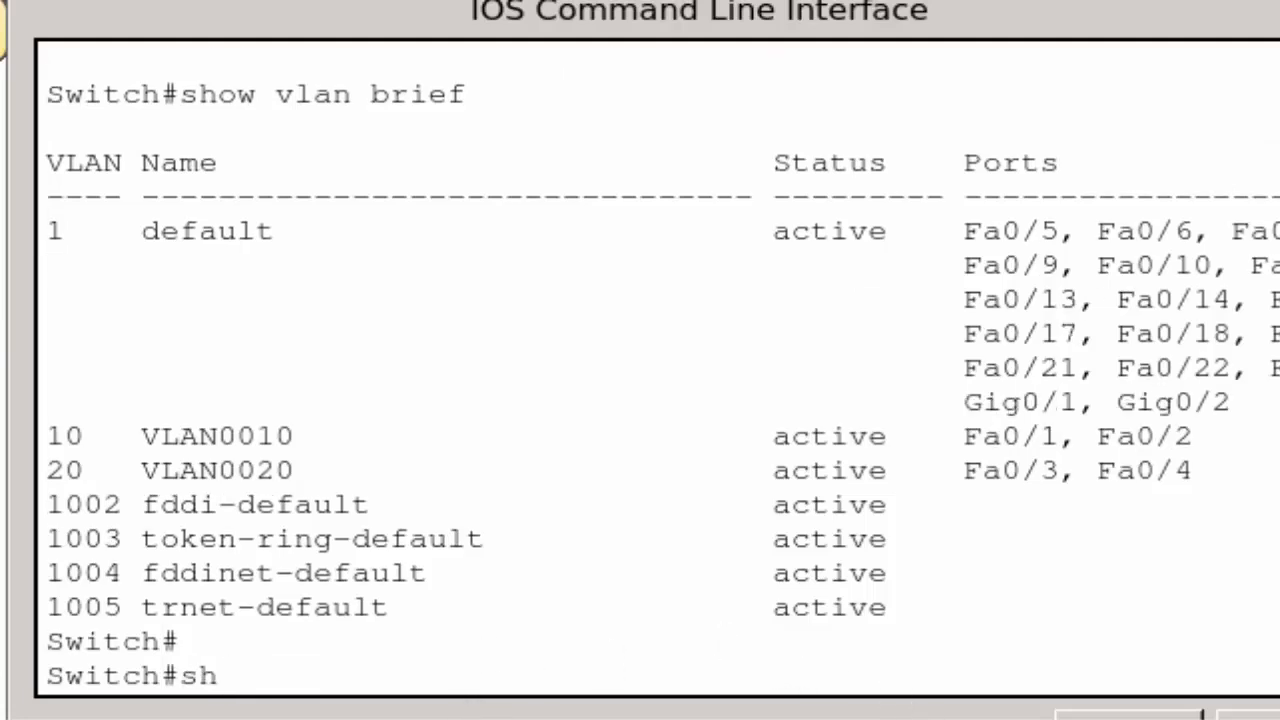
text( ip int brief)
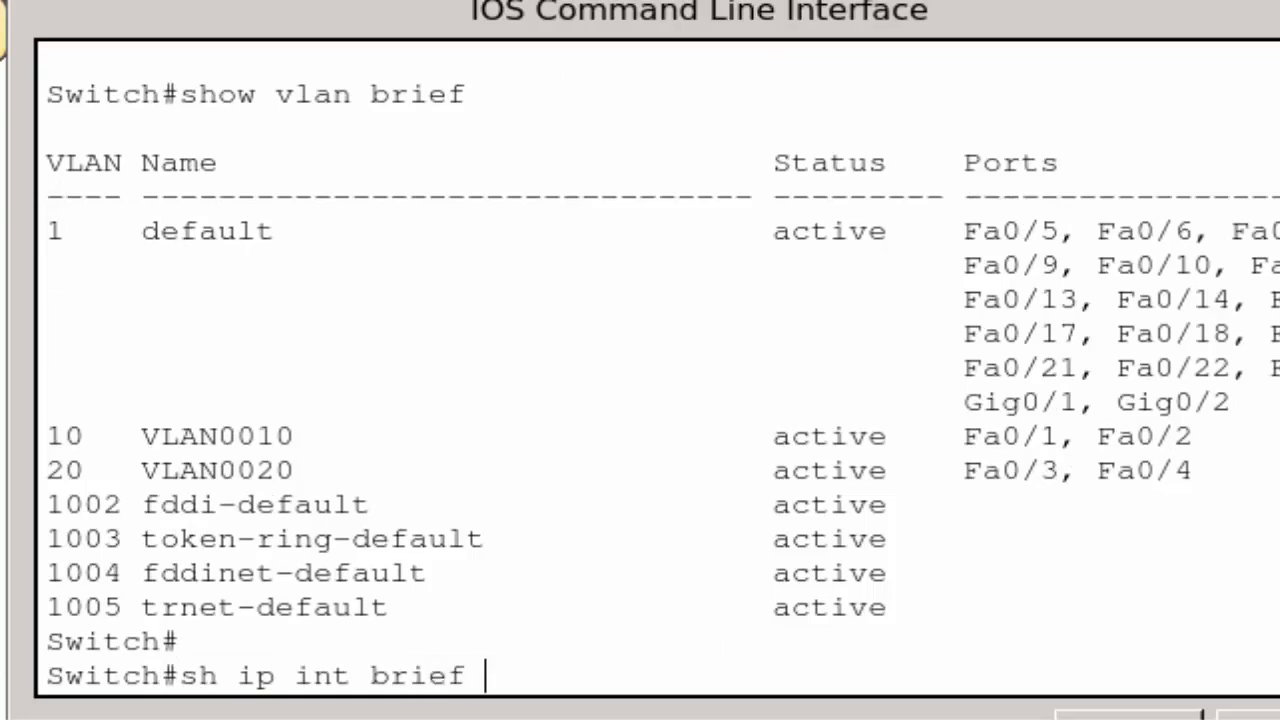
key(Return)
key(space)
key(space)
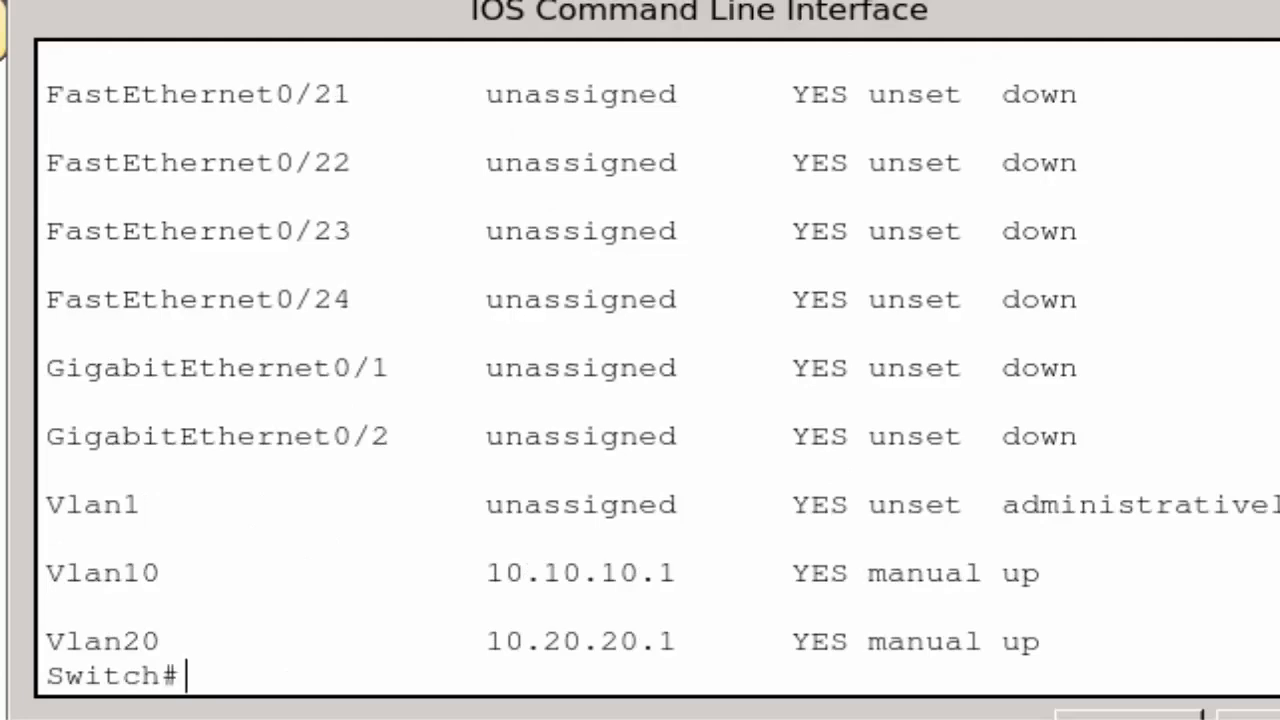
Switch to PC0's command prompt and ping 10.10.10.11 to test connectivity within VLAN 10.
click(1, 592)
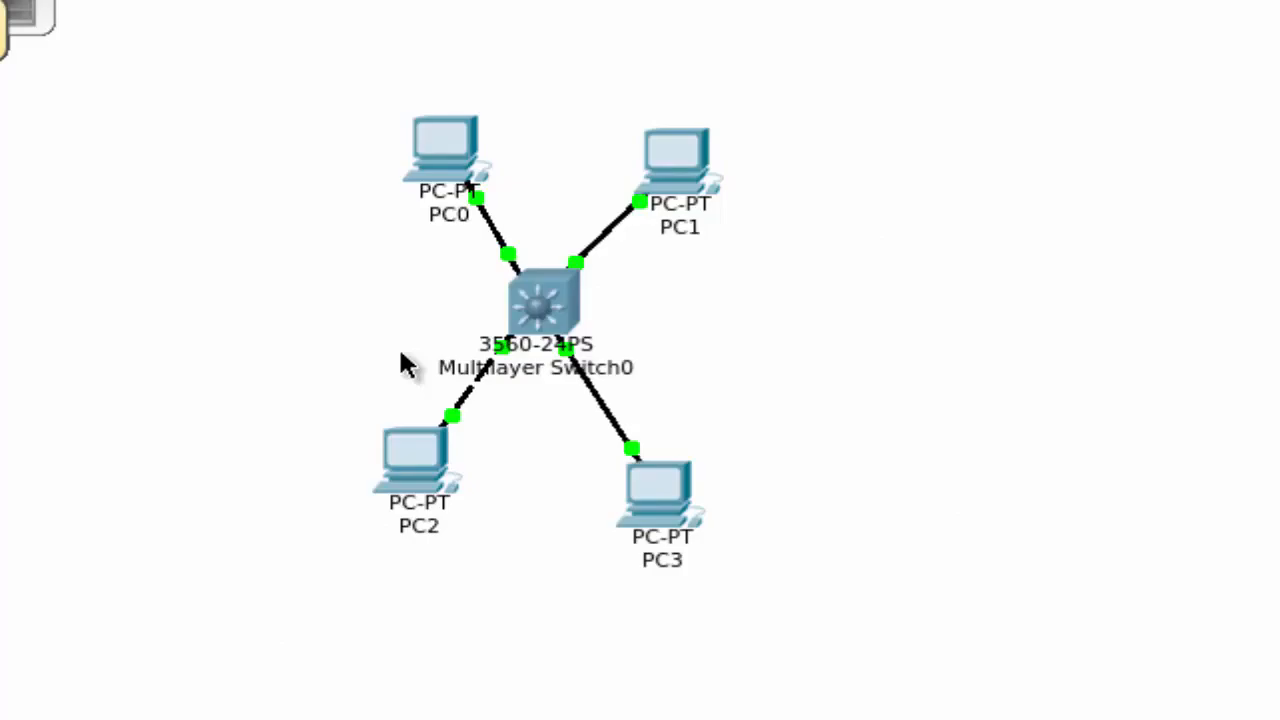
click(438, 148)
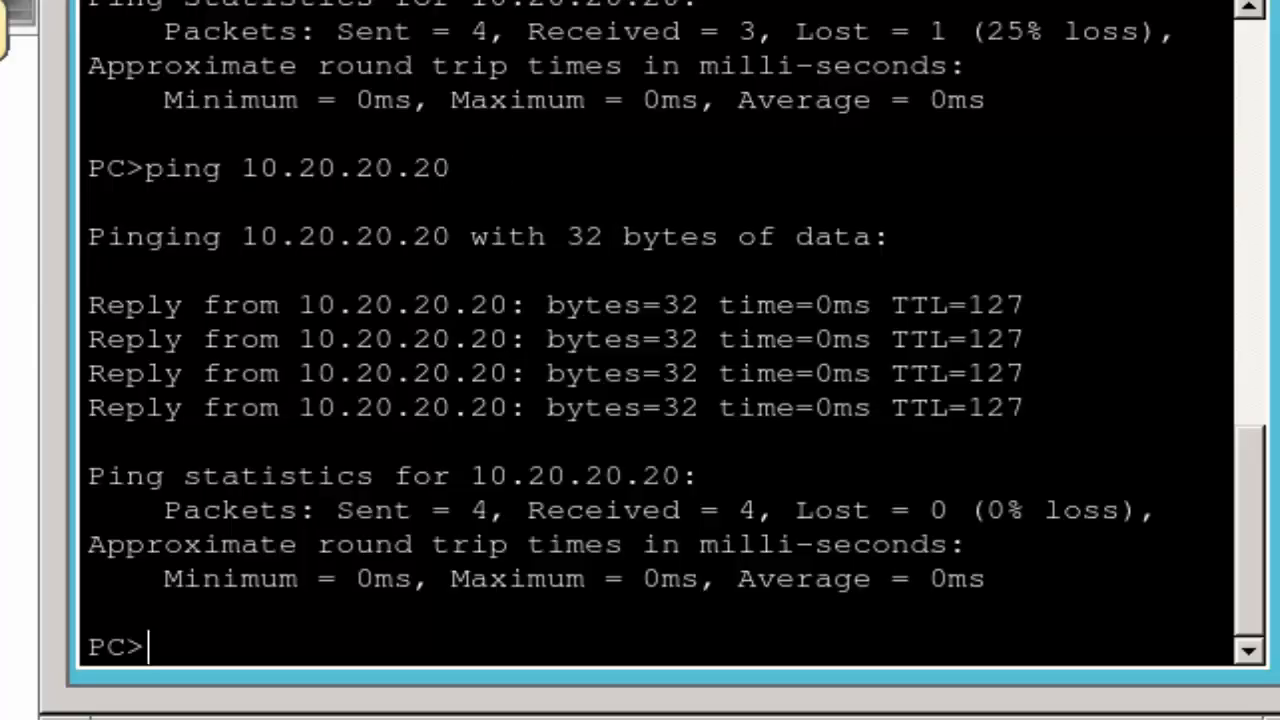
text(ping )
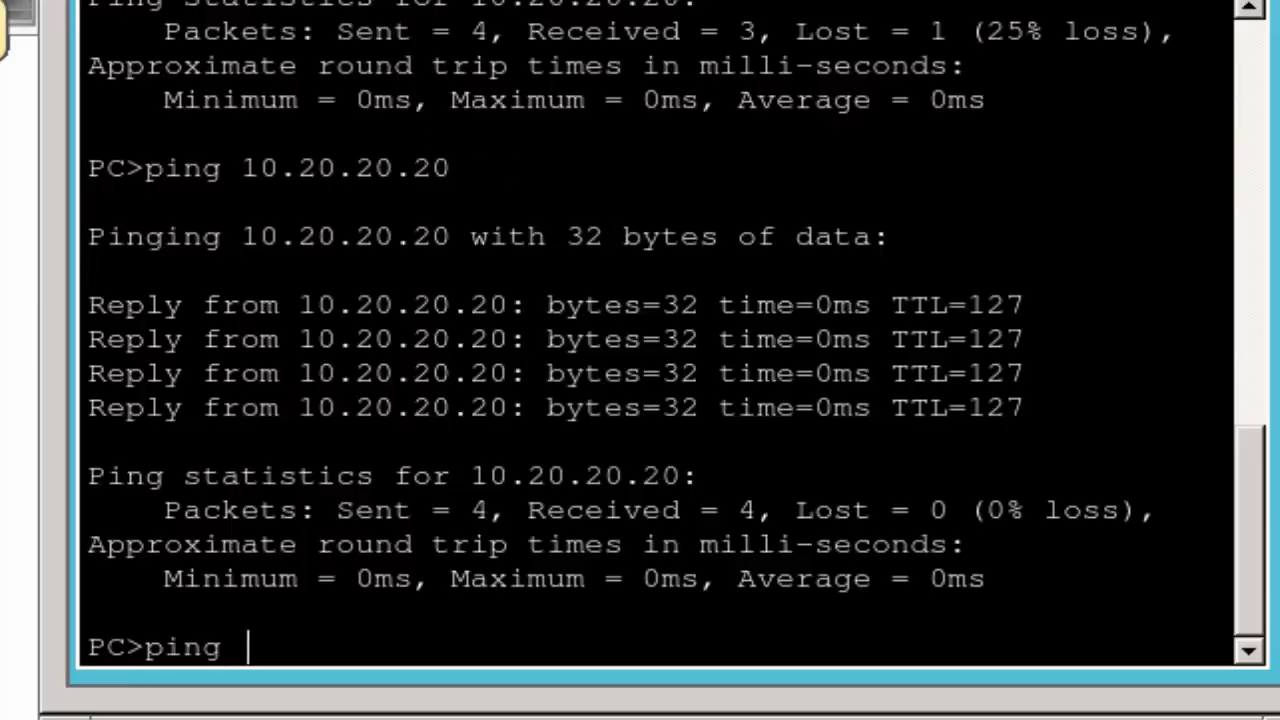
text(10.)
text(10.10;.)
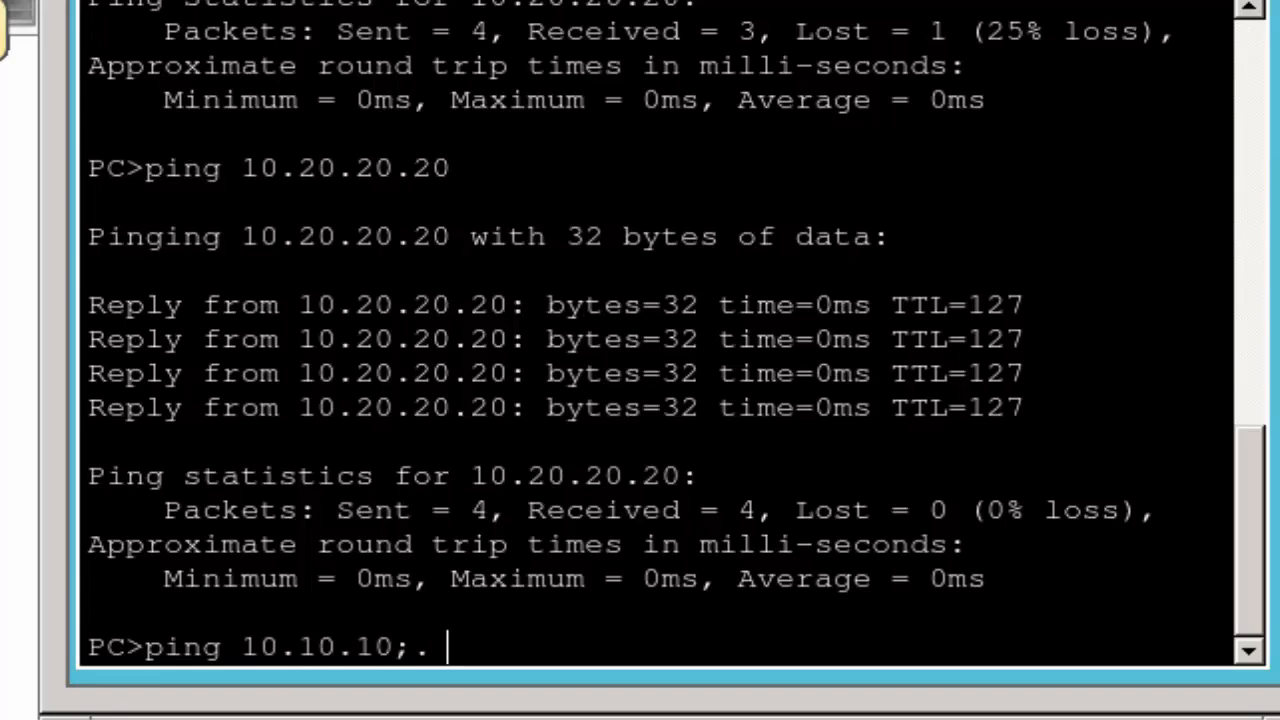
key(BackSpace)
key(BackSpace)
text(.11)
key(Return)
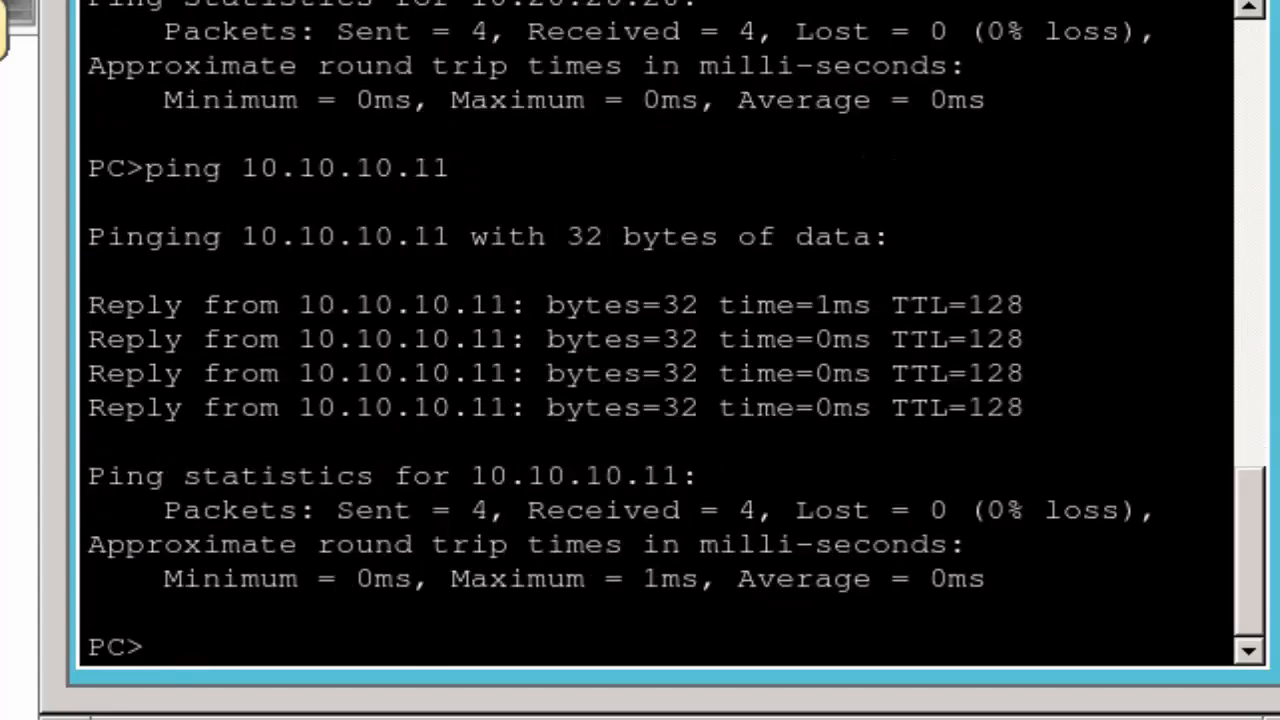
Ping 10.20.20.20 from PC0 to test connectivity to VLAN 20.
text(ping 10)
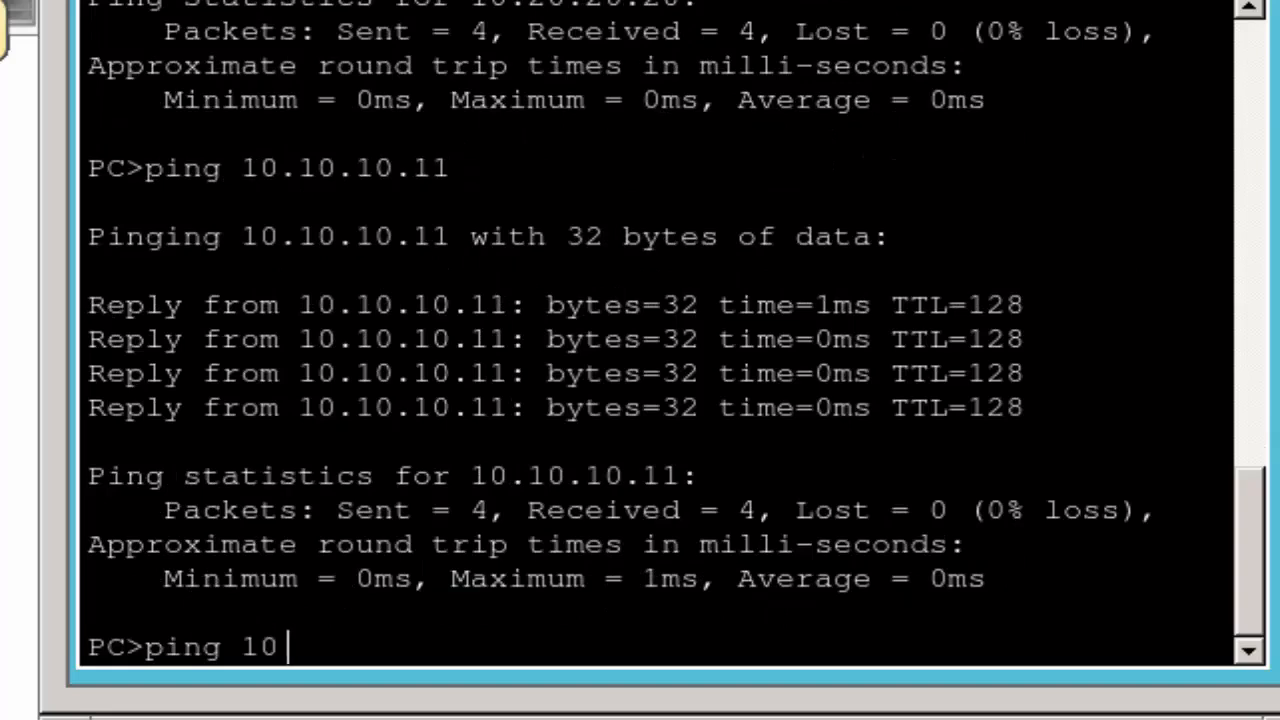
text(.20.20.)
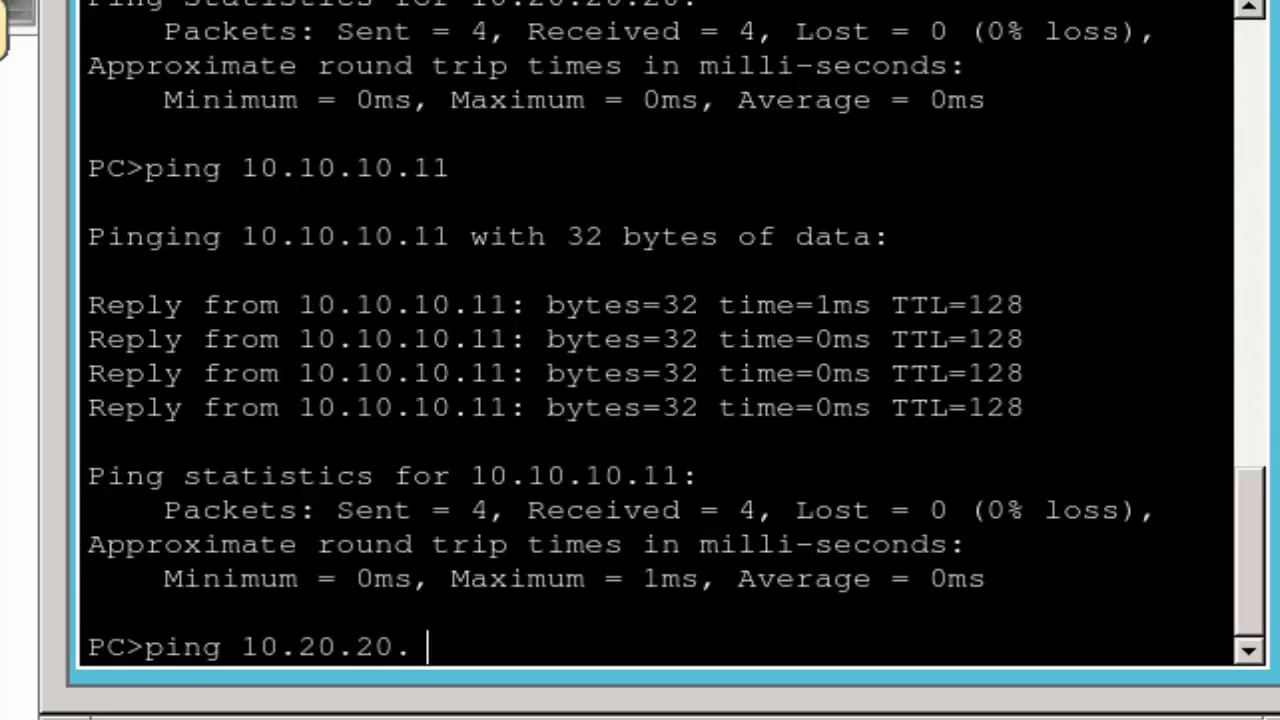
text(20)
key(Return)
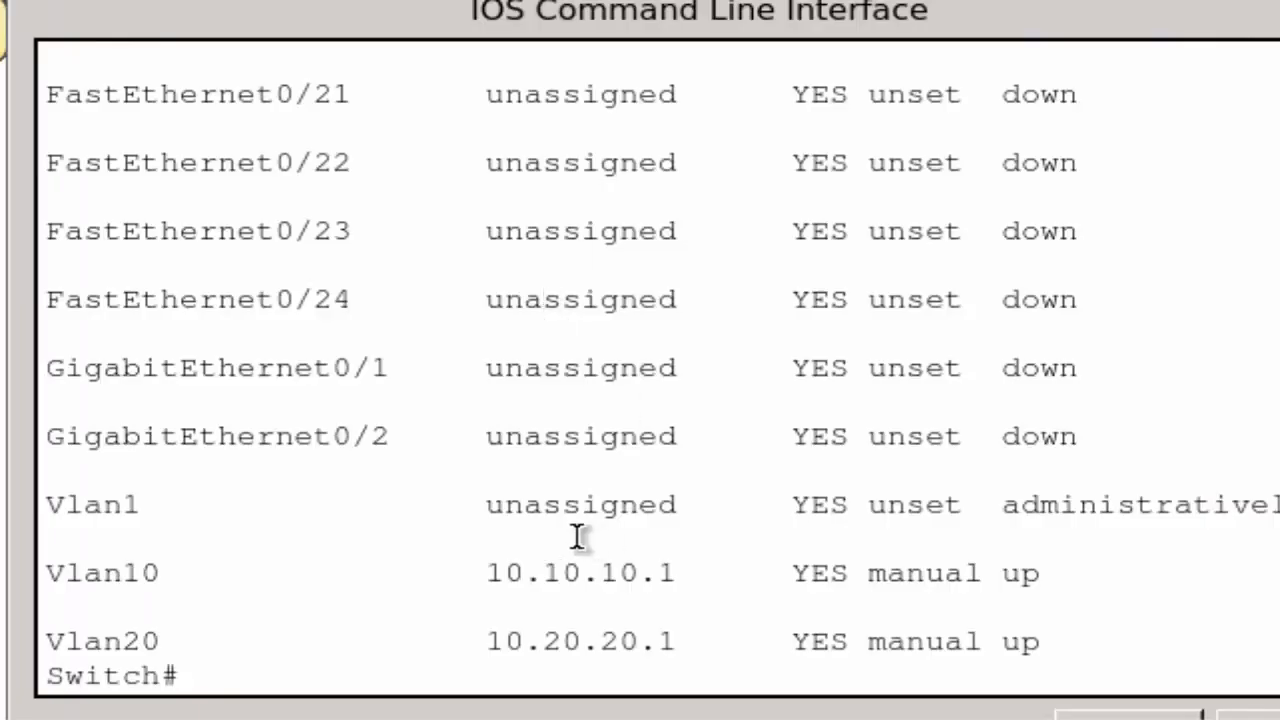
Return to the multilayer switch's command line, enable IP routing in global configuration mode and end the configuration session.
key(Return)
key(Return)
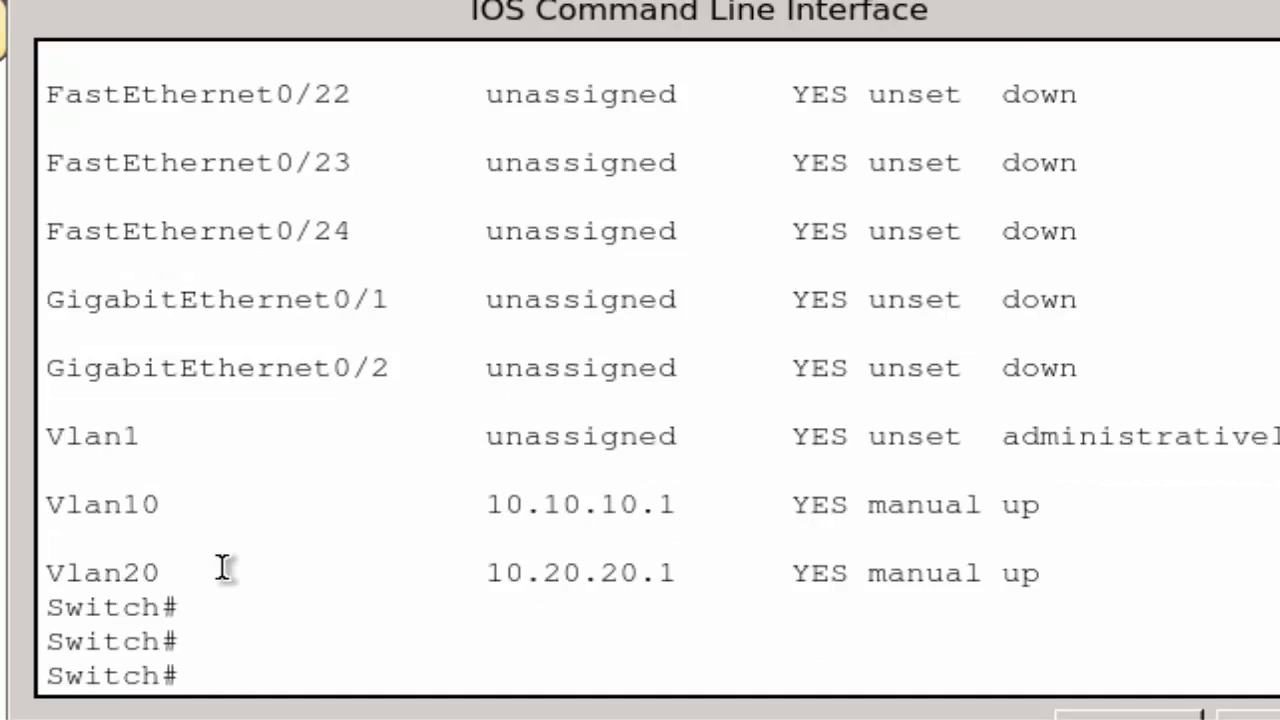
text(conf t)
key(Return)
text(ip )
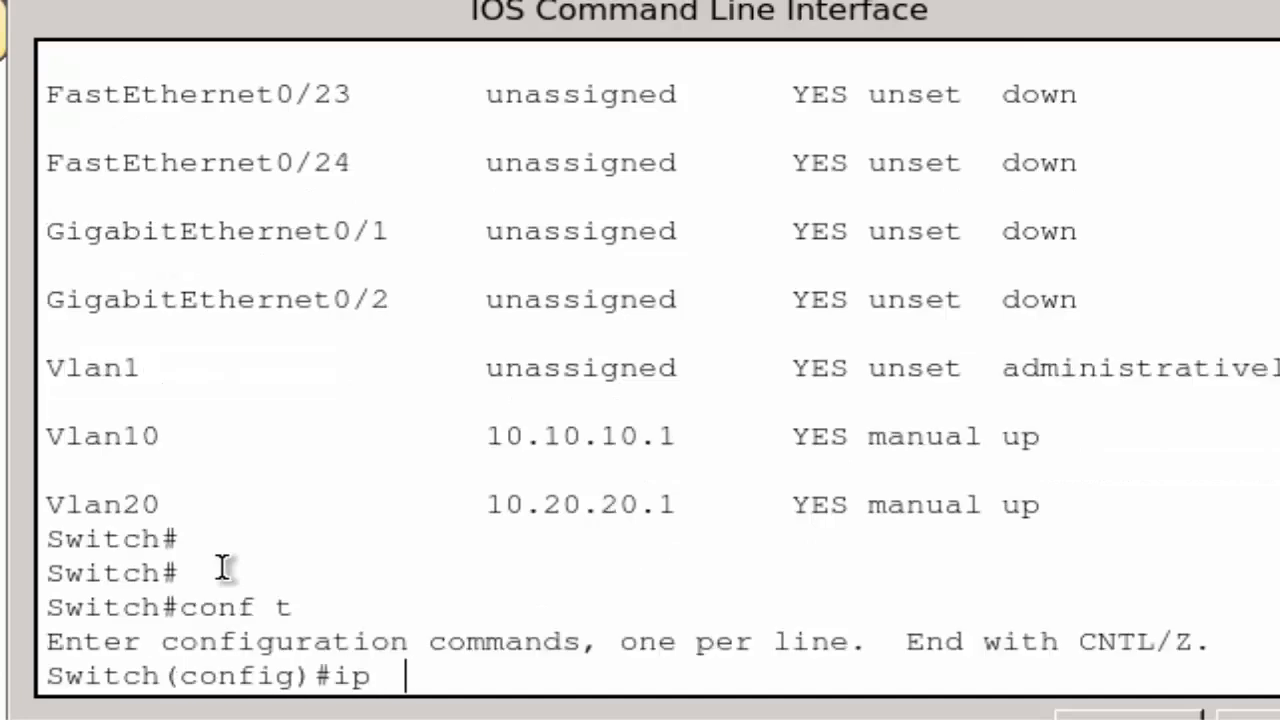
text(rout)
key(Tab)
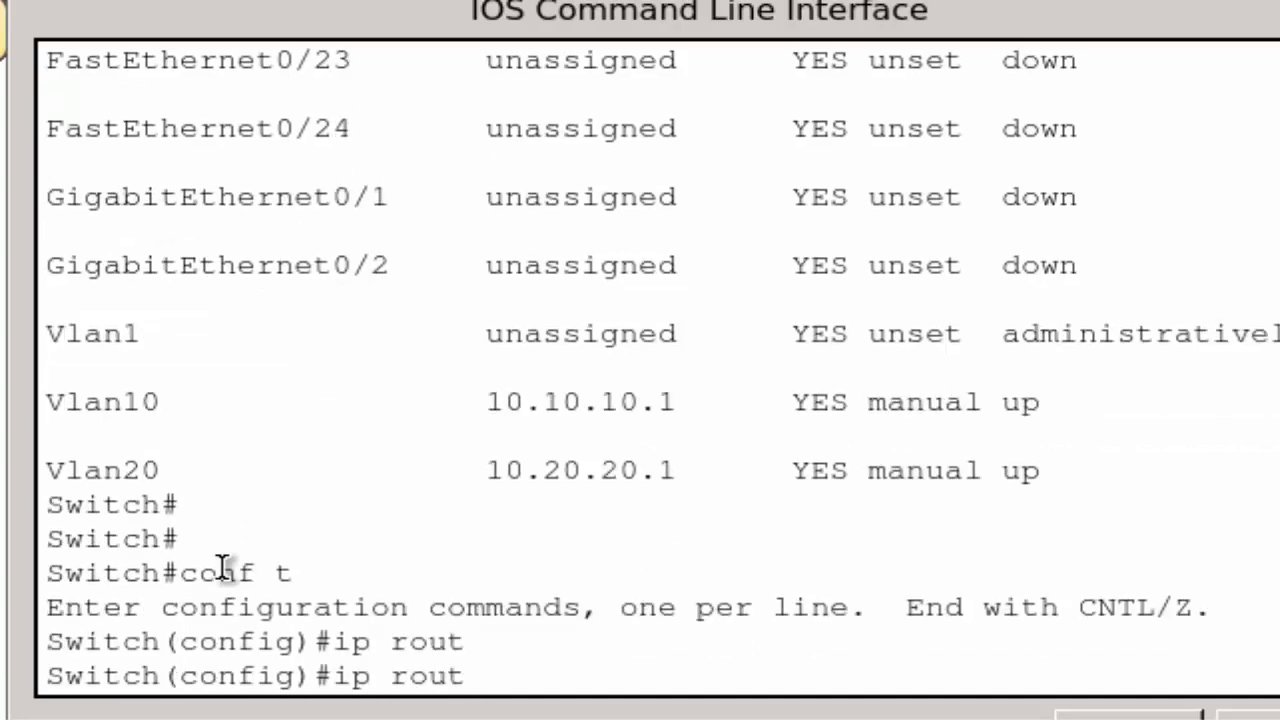
key(BackSpace)
text(ting)
key(Return)
key(Return)
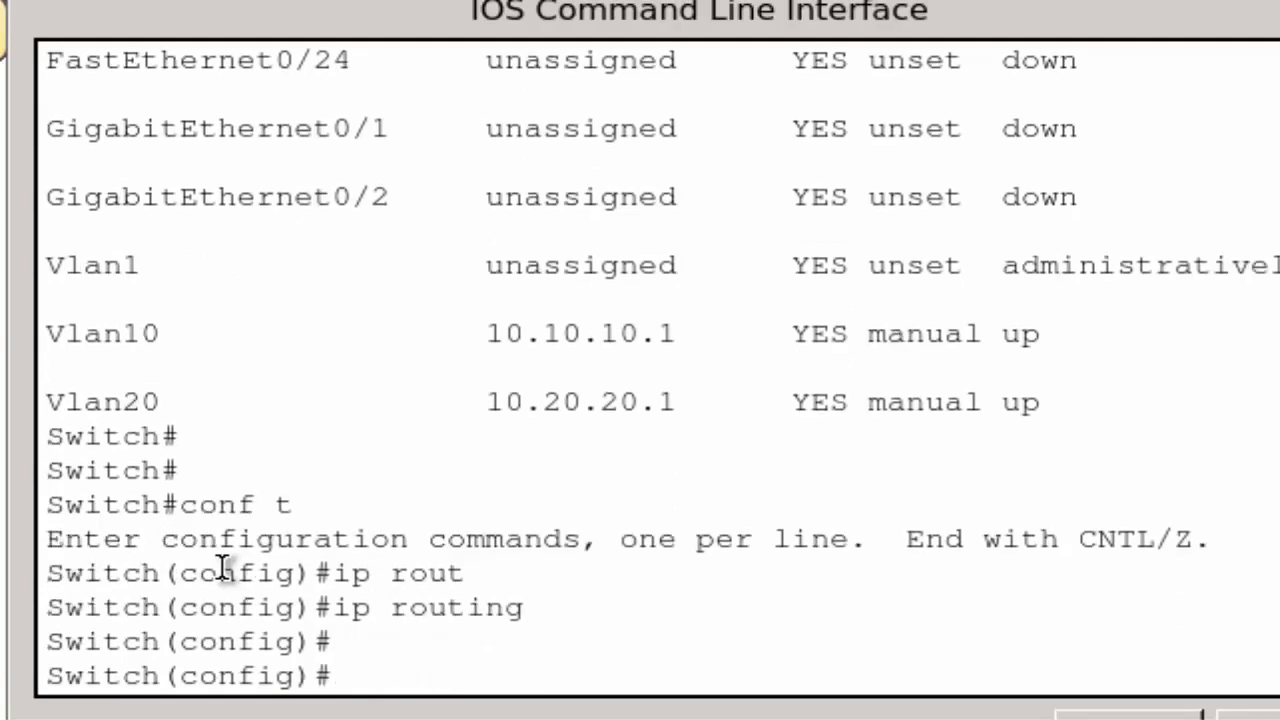
text(end)
key(Return)
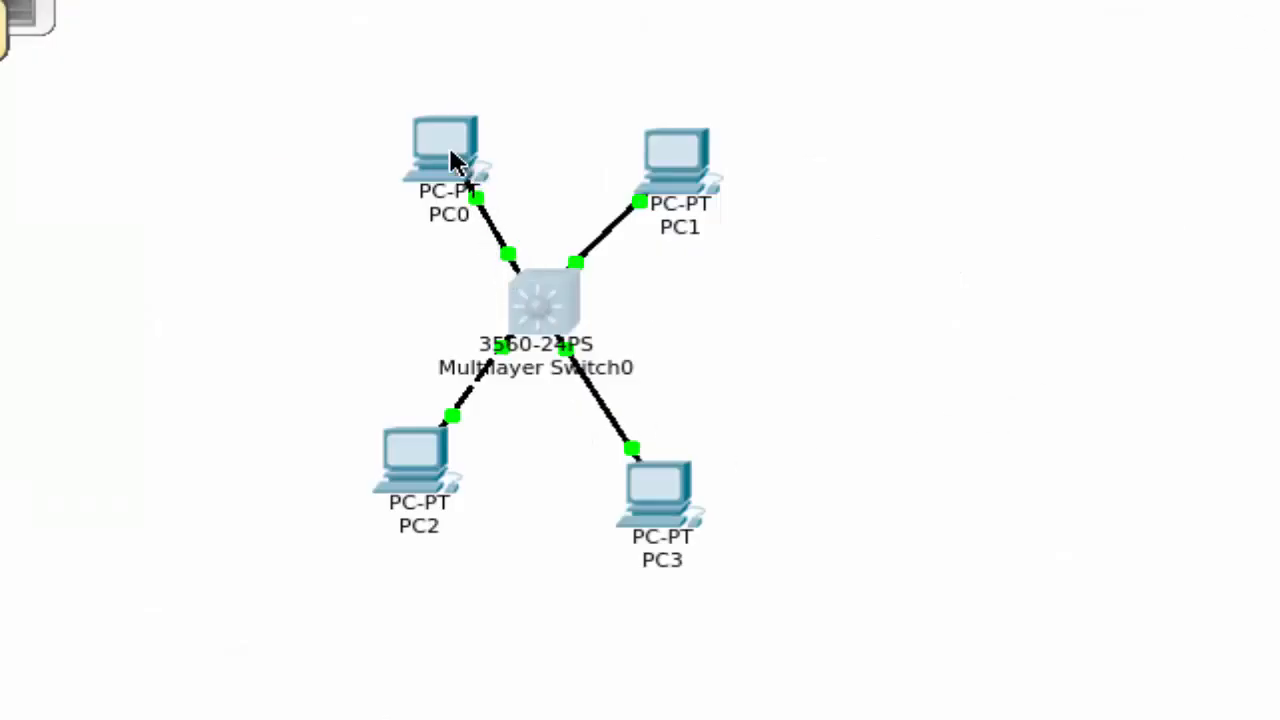
Go back to PC0's command prompt and repeat the ping to 10.20.20.20.
mouse_move(452, 160)
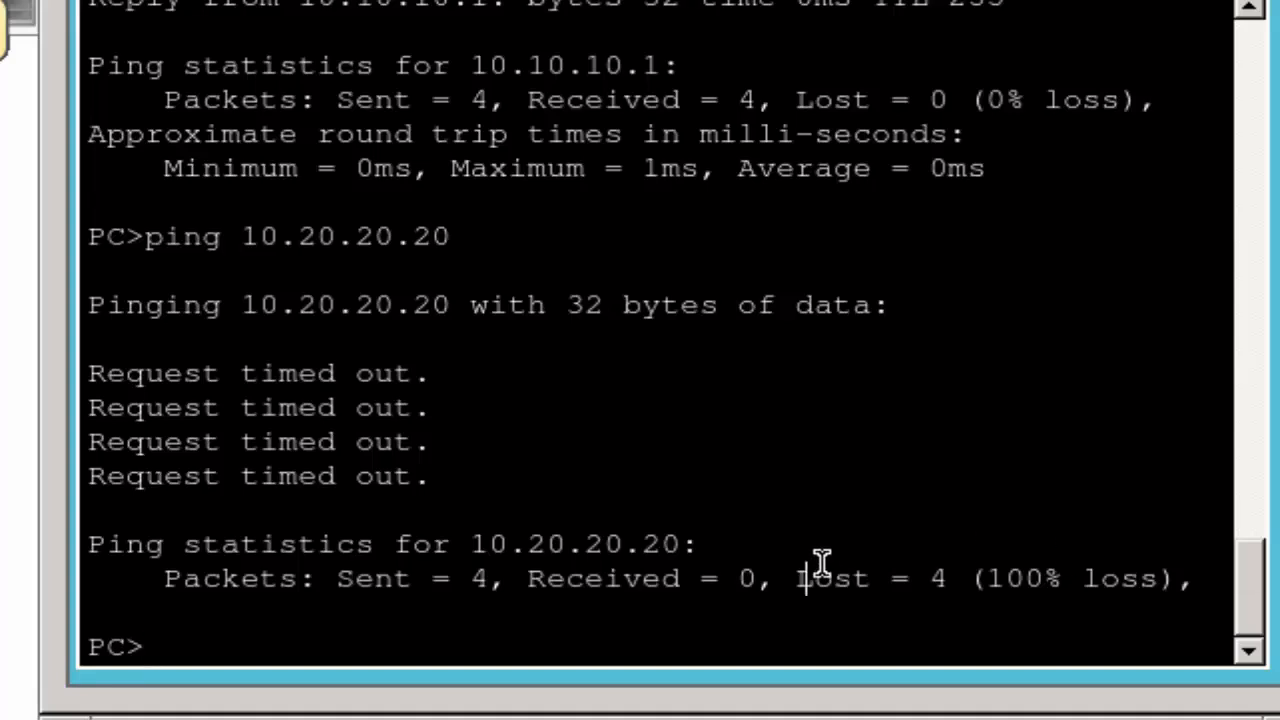
key(Up)
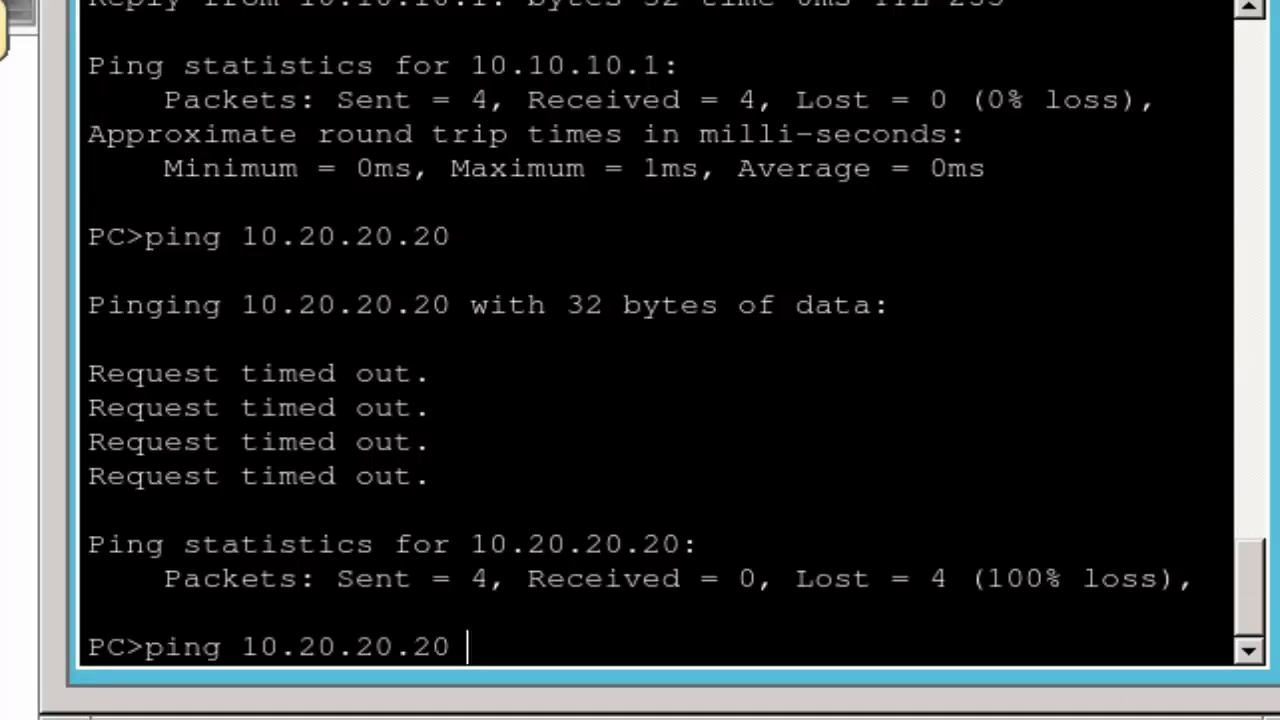
key(Return)
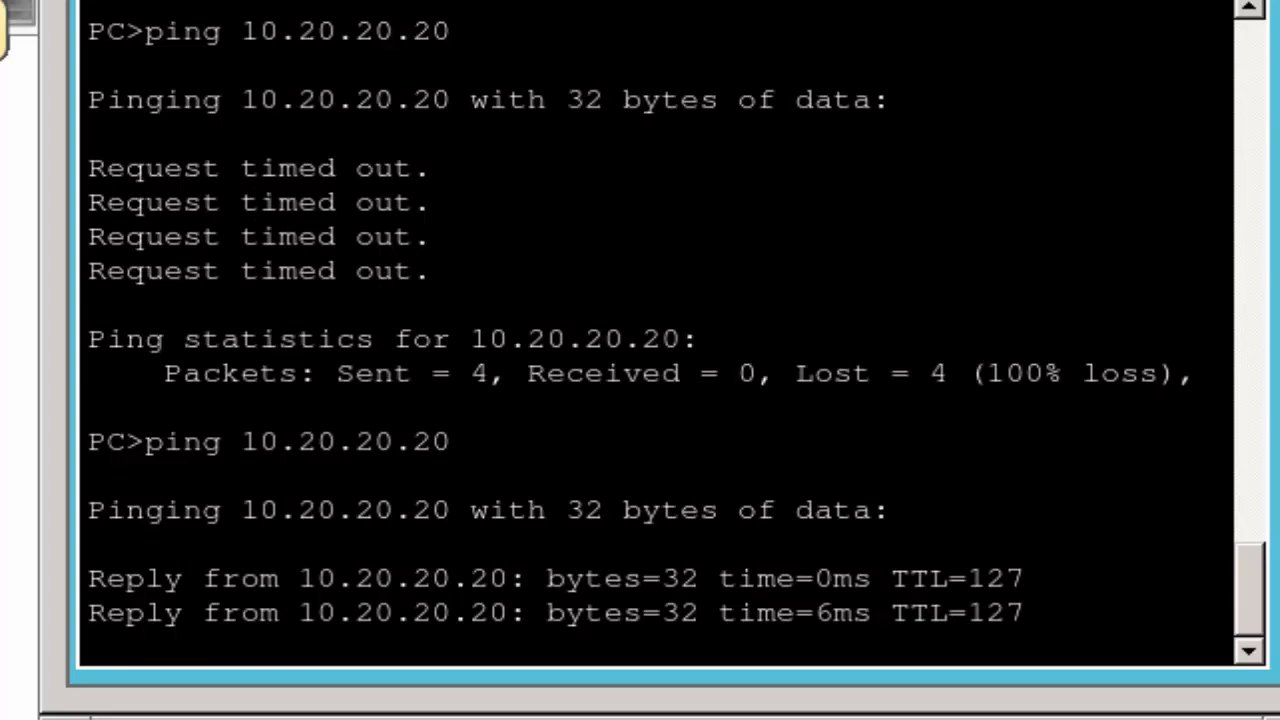